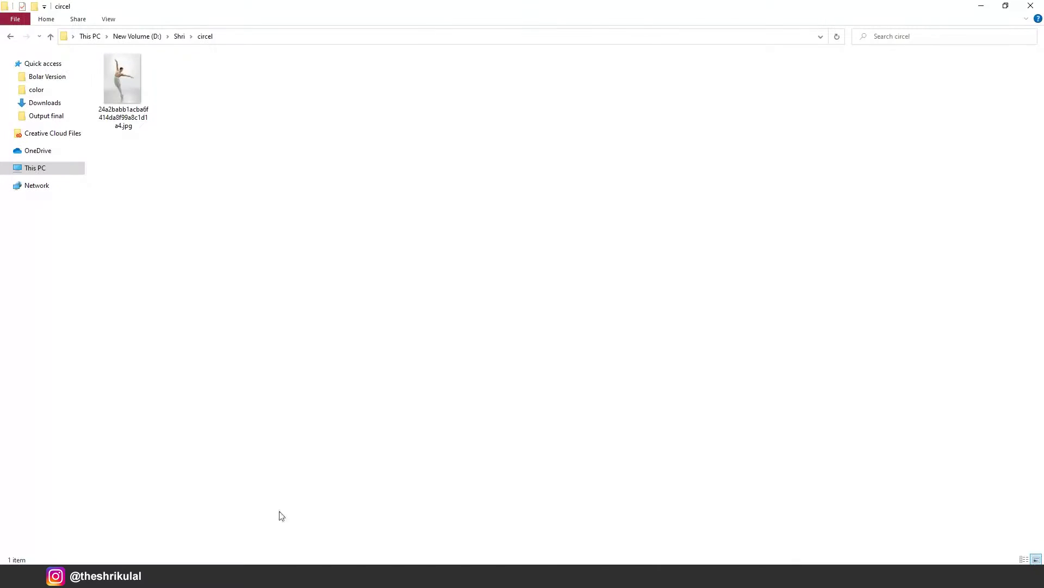
Place the ballet dancer JPG on the canvas and rasterize it into a normal layer.
mouse_move(123, 82)
mouse_down()
mouse_move(363, 560)
mouse_move(491, 278)
mouse_up()
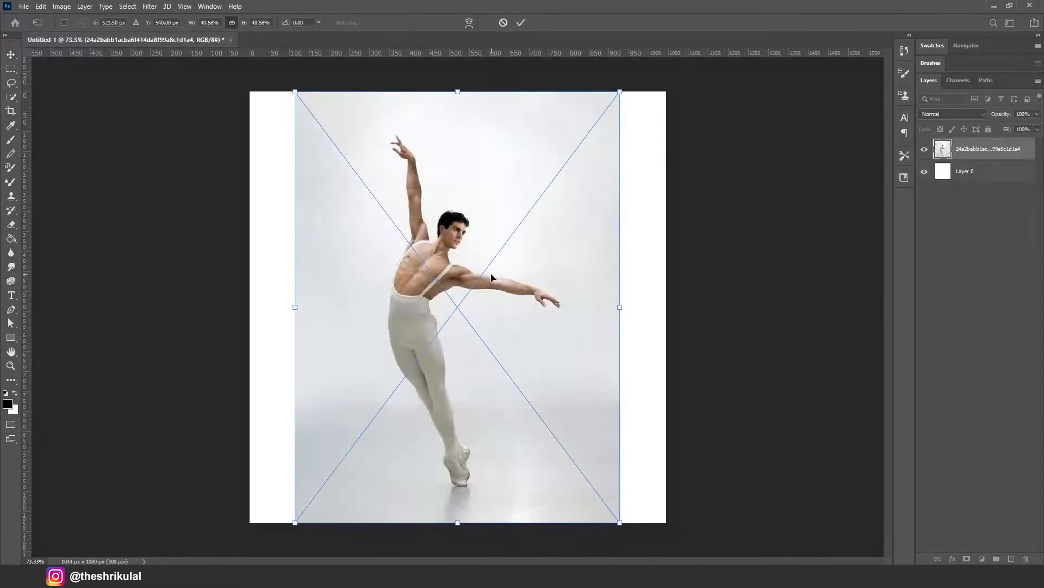
click(520, 23)
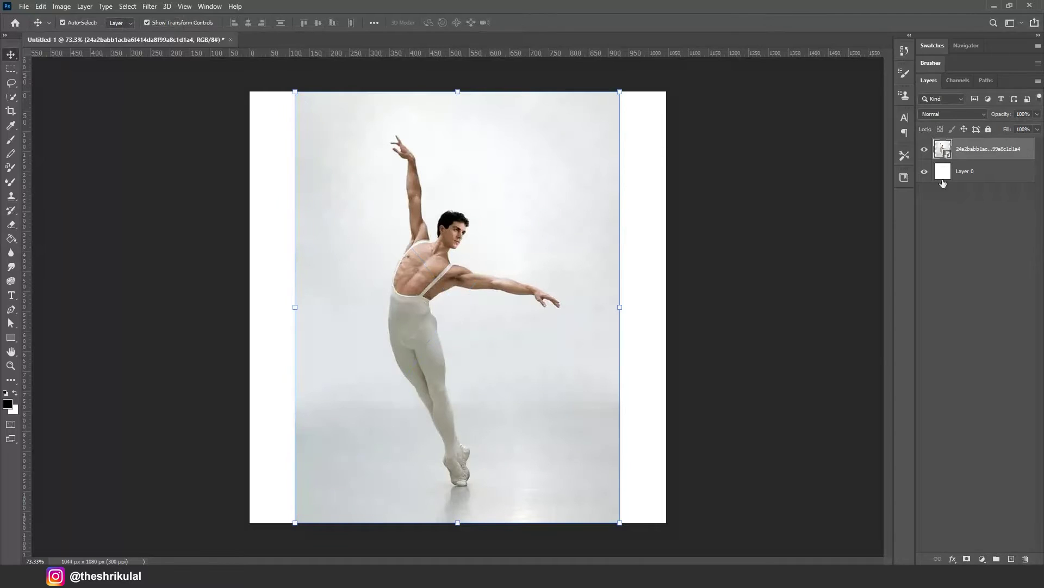
right_click(1002, 154)
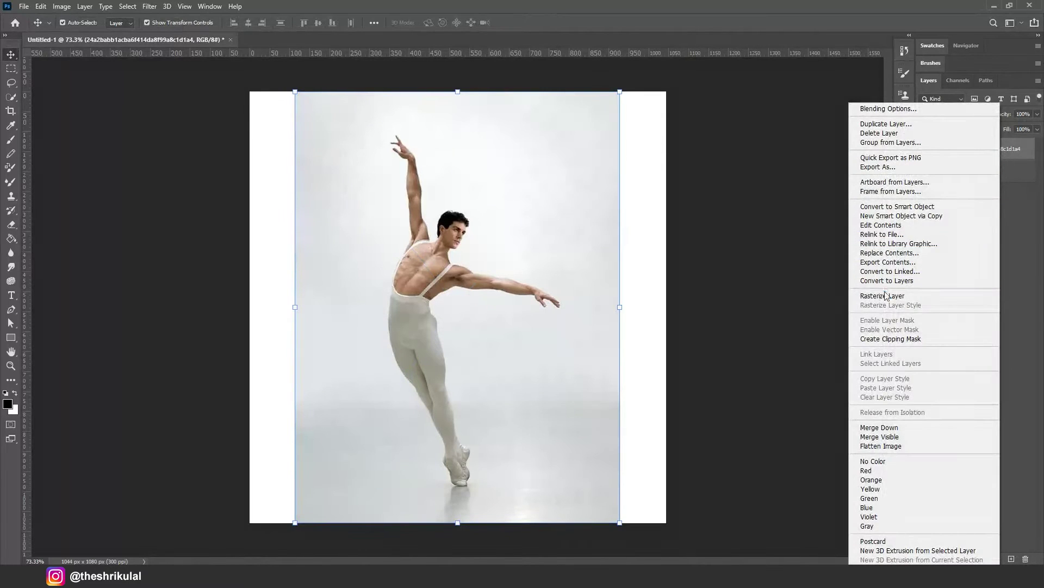
click(867, 295)
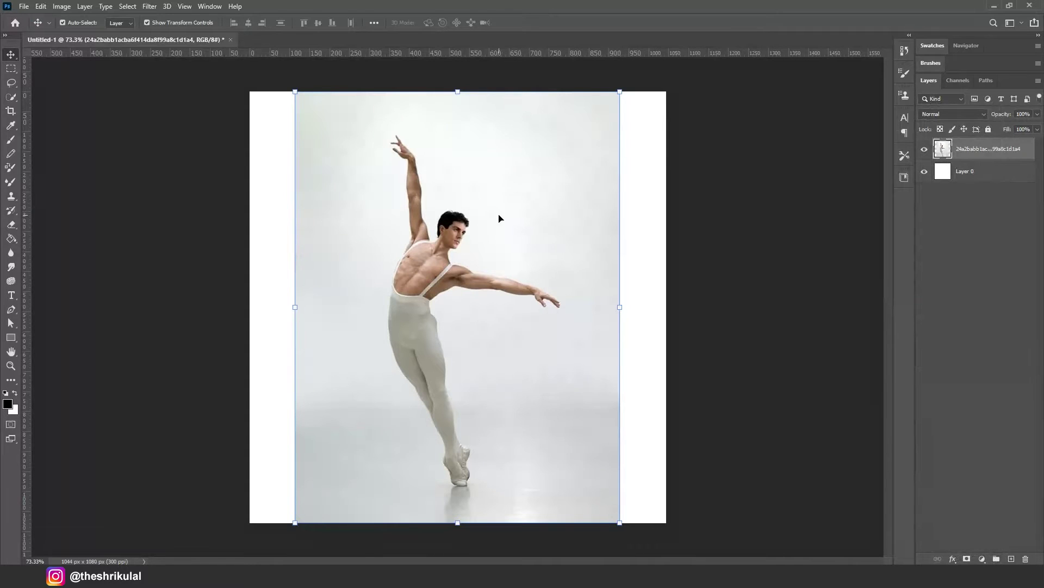
Quick-select the dancer's torso, legs, chest, arm and raised fingers.
click(11, 97)
drag(425, 272, 458, 460)
key(bracketleft)
key(bracketleft)
scroll(452, 452, up, 2)
drag(403, 191, 601, 247)
key(bracketleft)
key(bracketleft)
scroll(620, 245, up, 3)
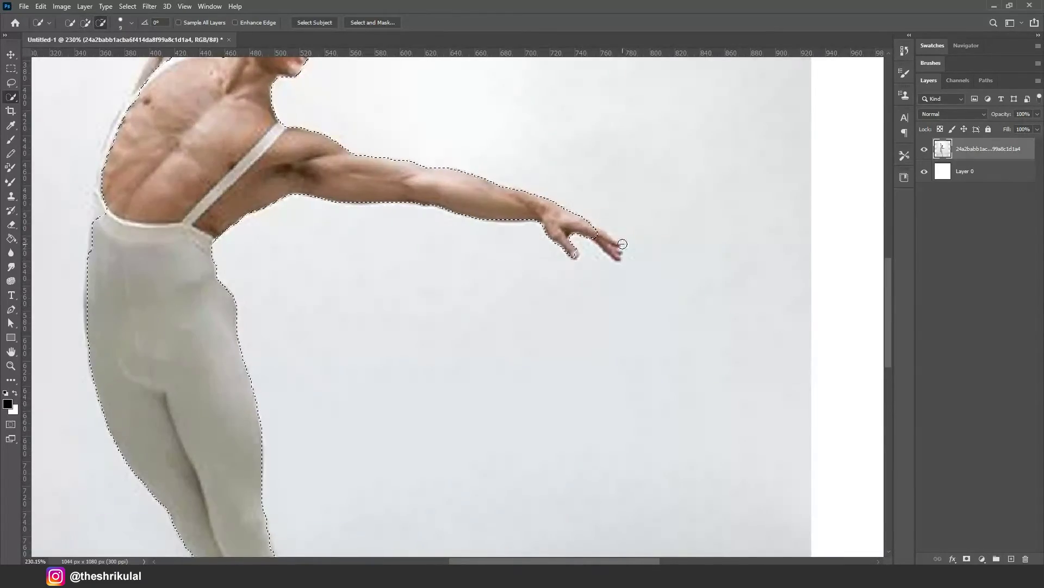
scroll(479, 293, up, 2)
key(bracketleft)
key(bracketleft)
key(bracketleft)
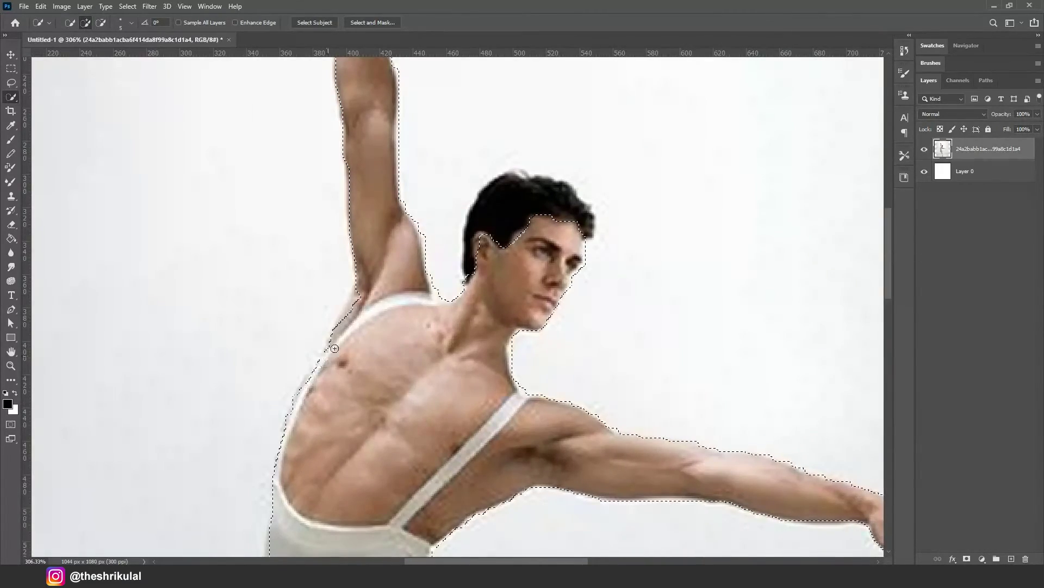
scroll(476, 333, down, 3)
scroll(381, 119, up, 5)
drag(405, 157, 397, 177)
scroll(397, 177, down, 2)
scroll(319, 175, down, 2)
scroll(460, 514, up, 3)
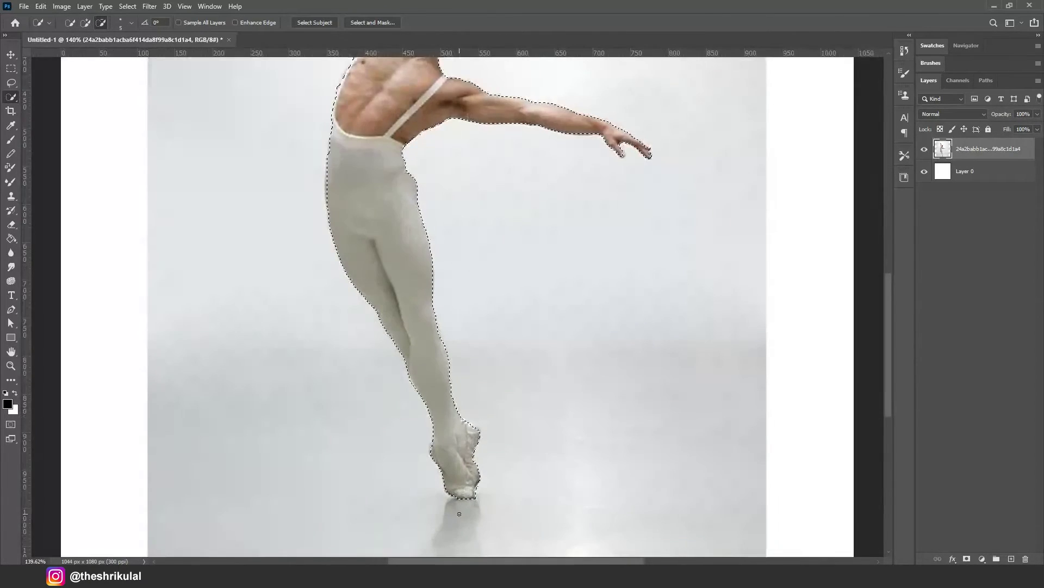
scroll(459, 513, down, 2)
scroll(459, 490, down, 1)
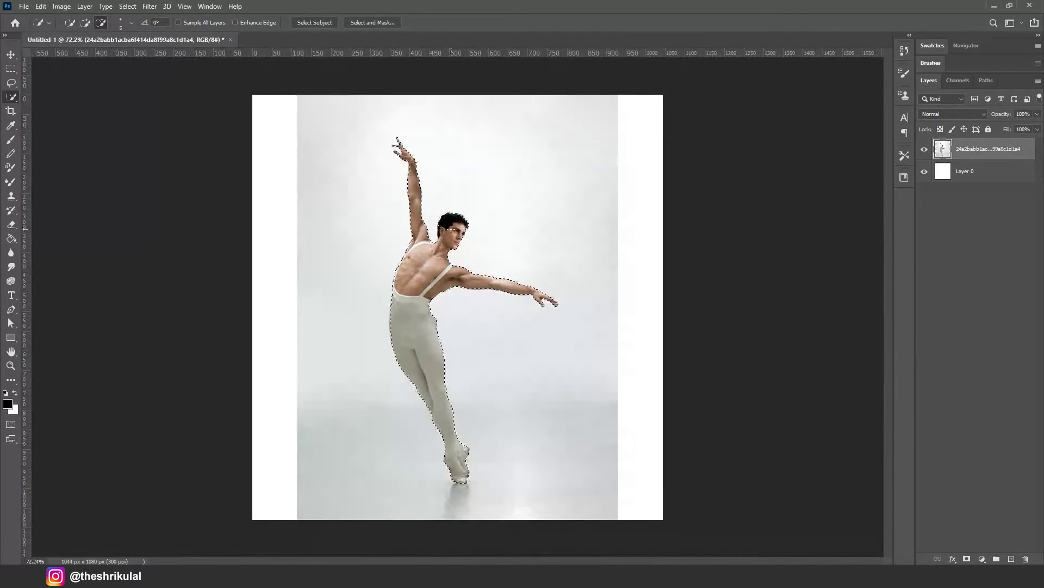
Invert the selection, delete the grey background around the dancer, and deselect.
right_click(458, 228)
click(478, 242)
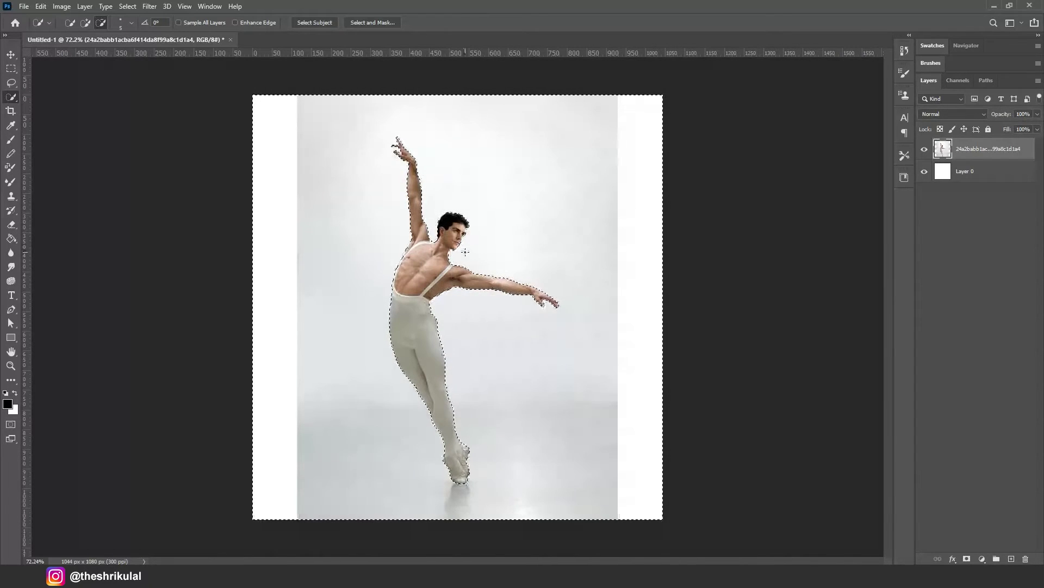
key(Delete)
key(ctrl+d)
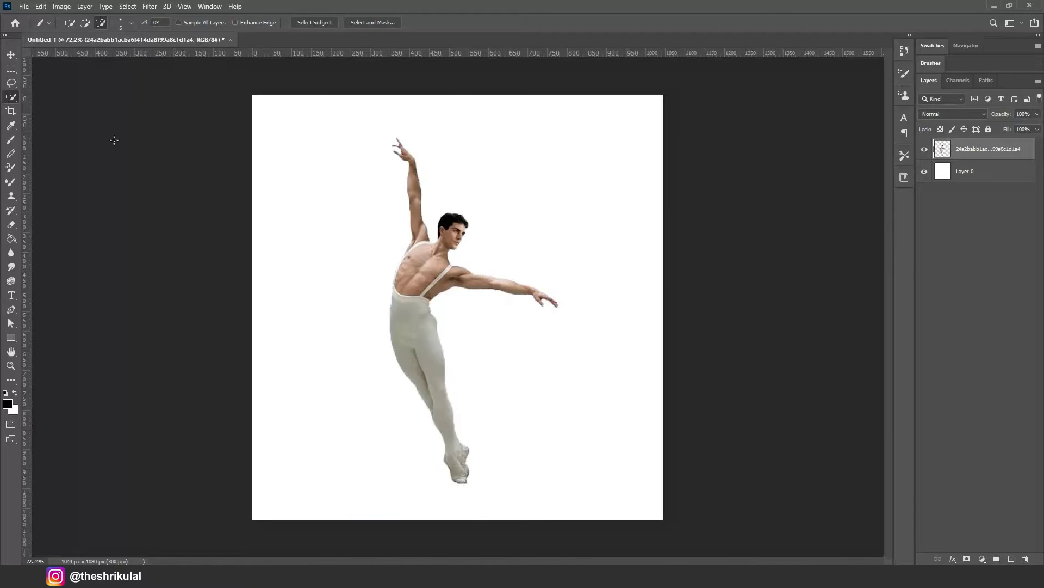
Shift the dancer slightly right and up, then target the background Layer 0.
click(11, 55)
mouse_move(395, 303)
mouse_down()
mouse_move(419, 289)
mouse_move(420, 302)
mouse_up()
click(974, 171)
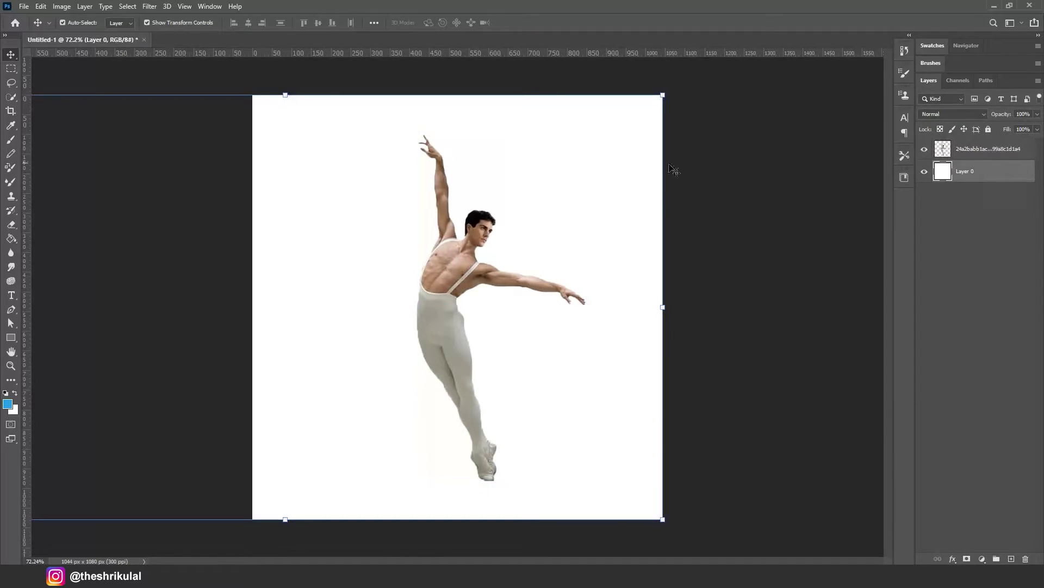
Fill Layer 0 with vivid blue and add a new empty layer above it.
click(11, 238)
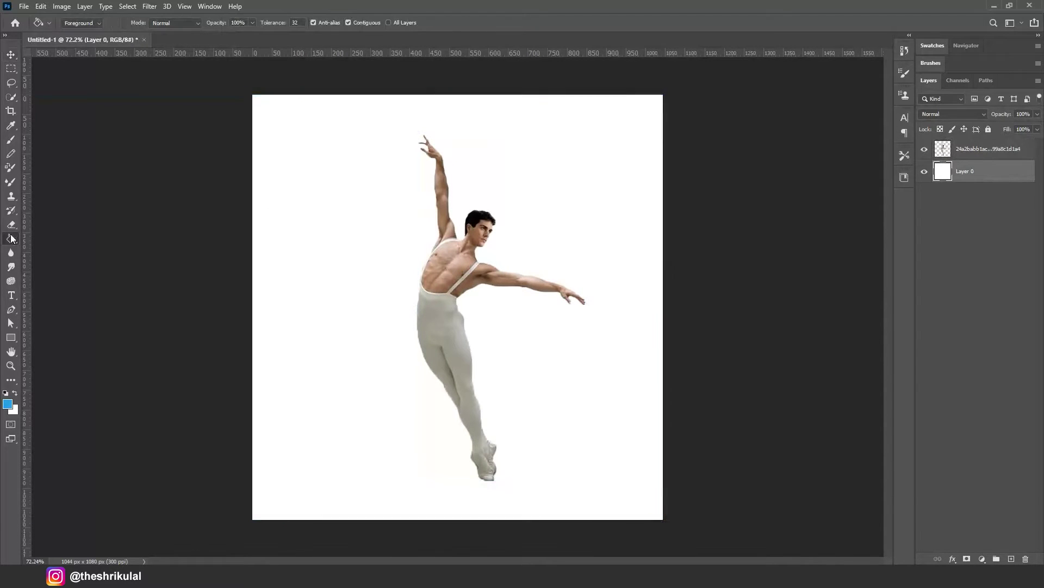
click(8, 404)
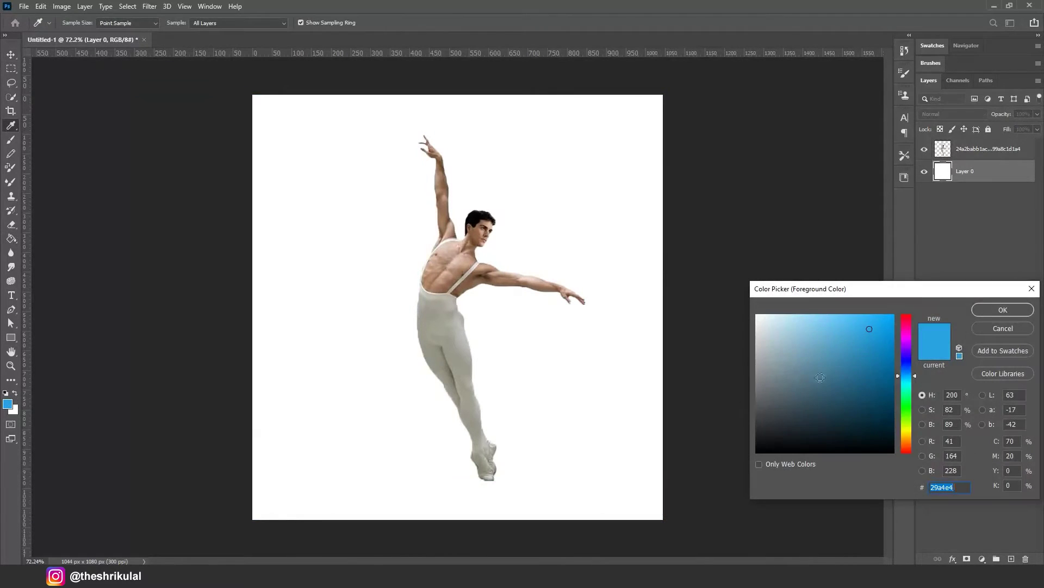
mouse_move(870, 329)
mouse_down()
mouse_move(904, 308)
mouse_move(879, 332)
mouse_up()
click(1003, 312)
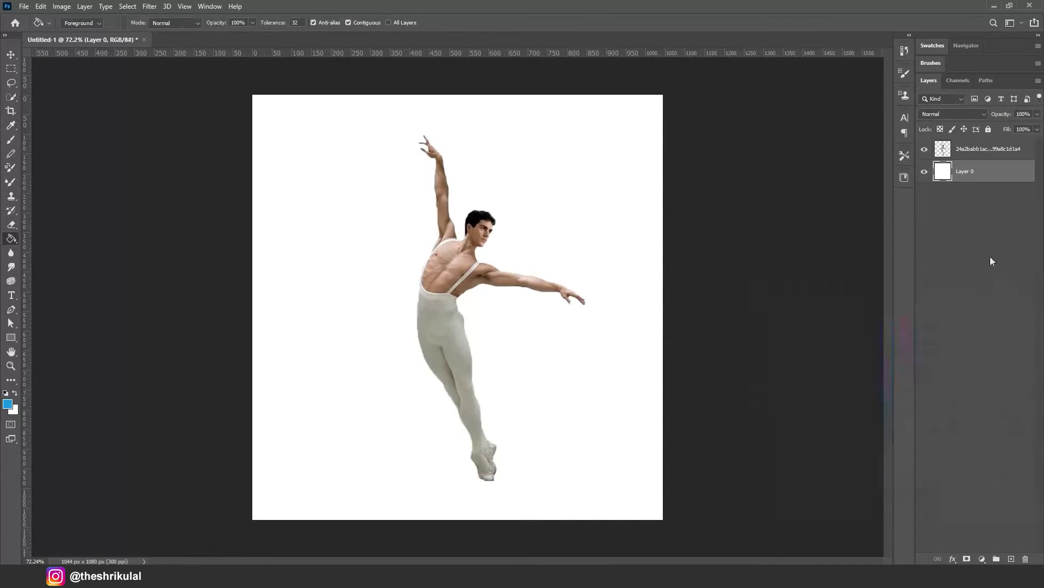
click(379, 258)
click(11, 56)
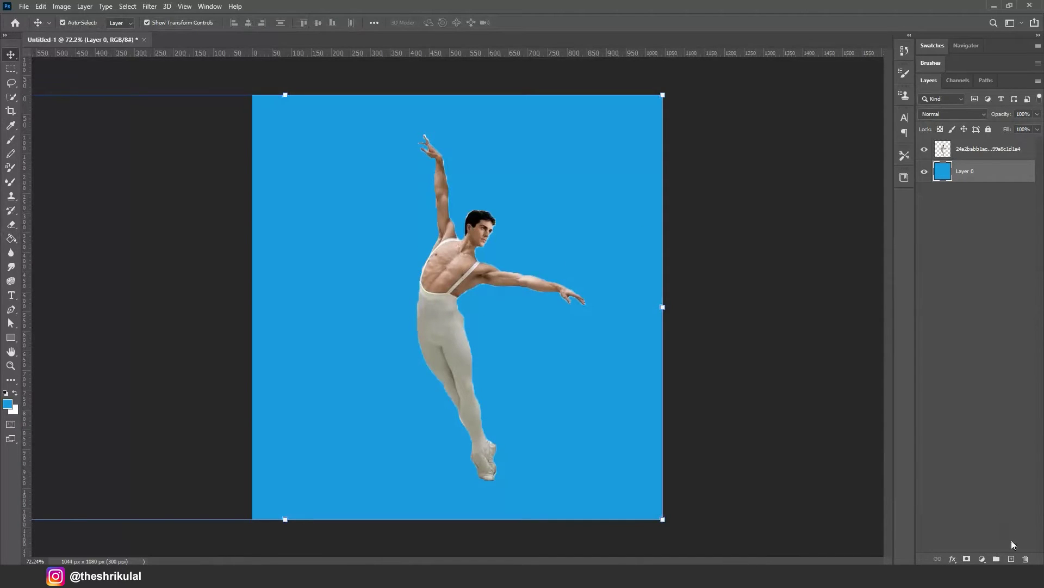
click(1013, 558)
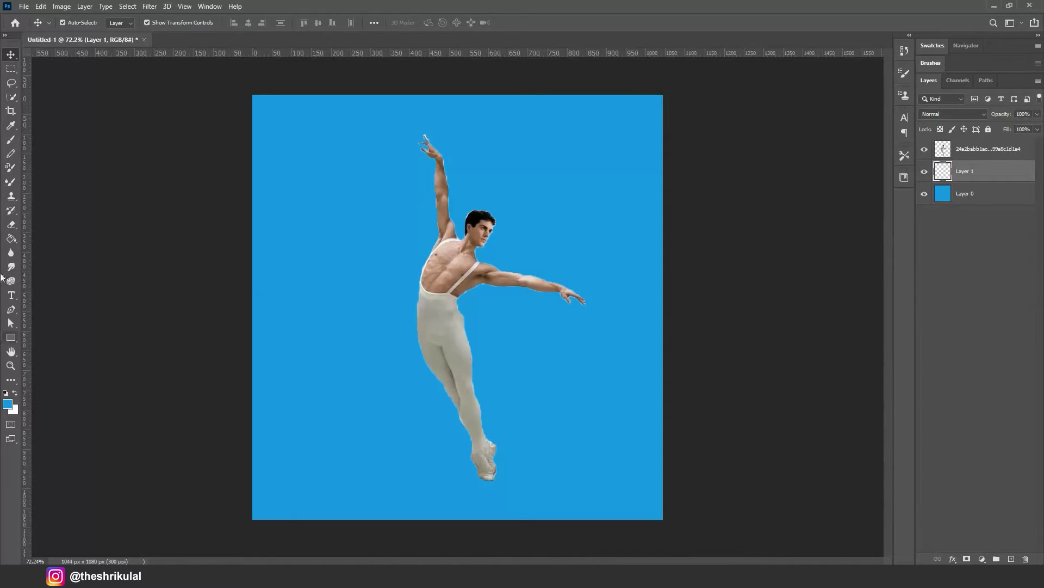
Draw a white radial gradient glow behind the dancer on Layer 1.
drag(18, 243, 41, 245)
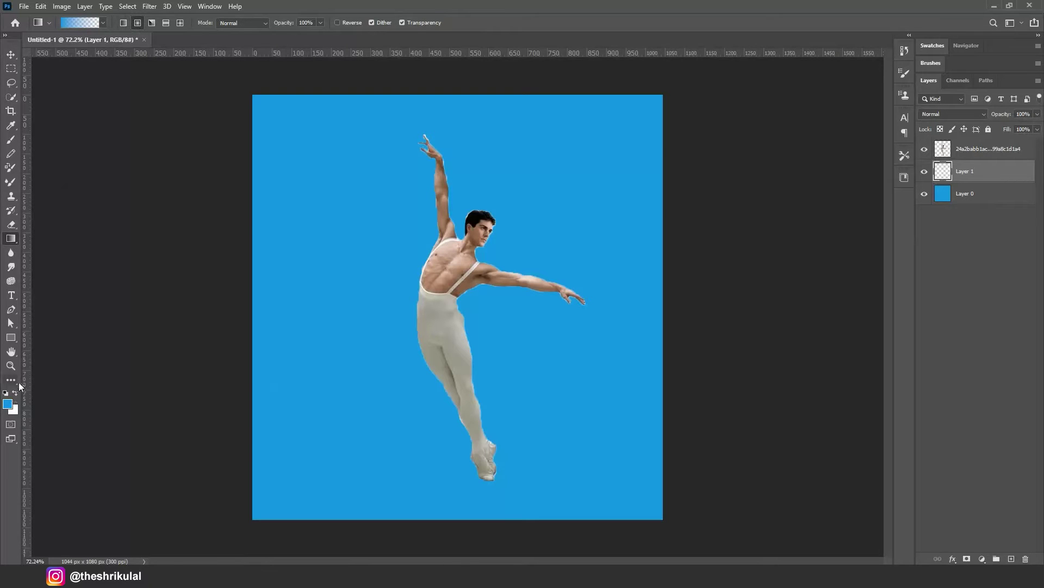
click(8, 404)
click(757, 315)
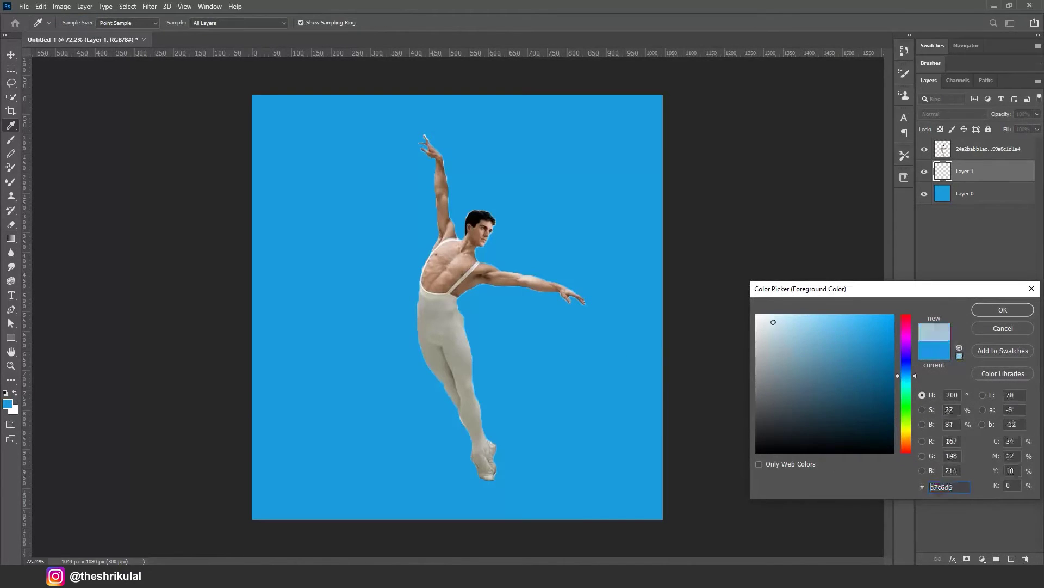
click(1021, 313)
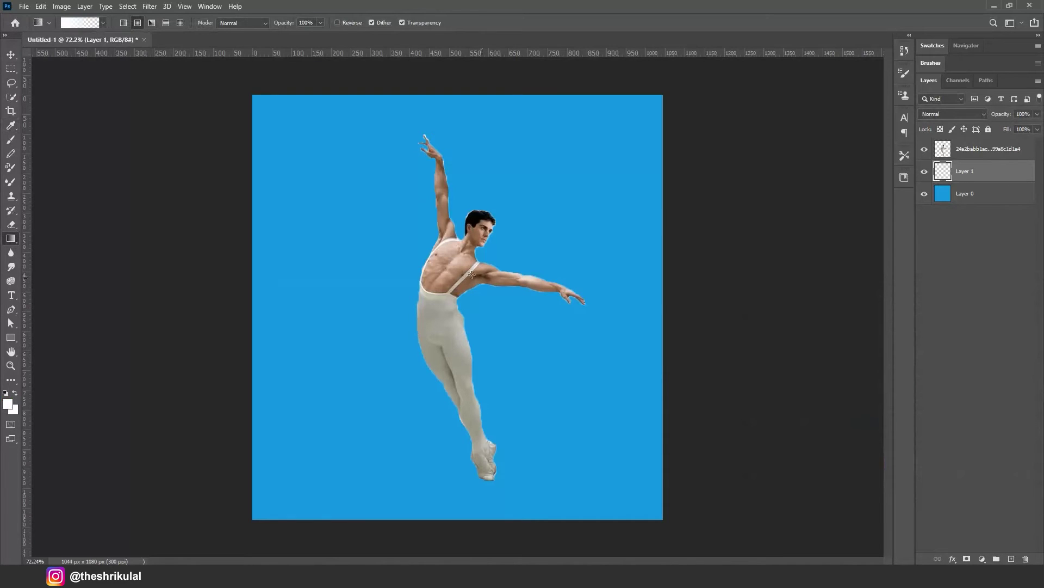
drag(449, 278, 482, 352)
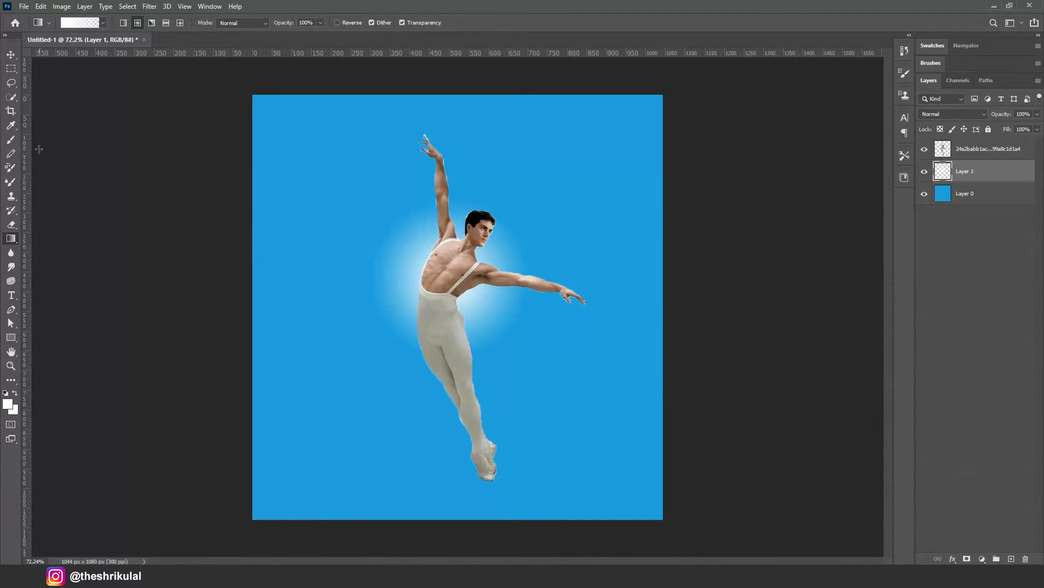
Enlarge and reposition the white glow so it spreads across the whole canvas.
click(12, 56)
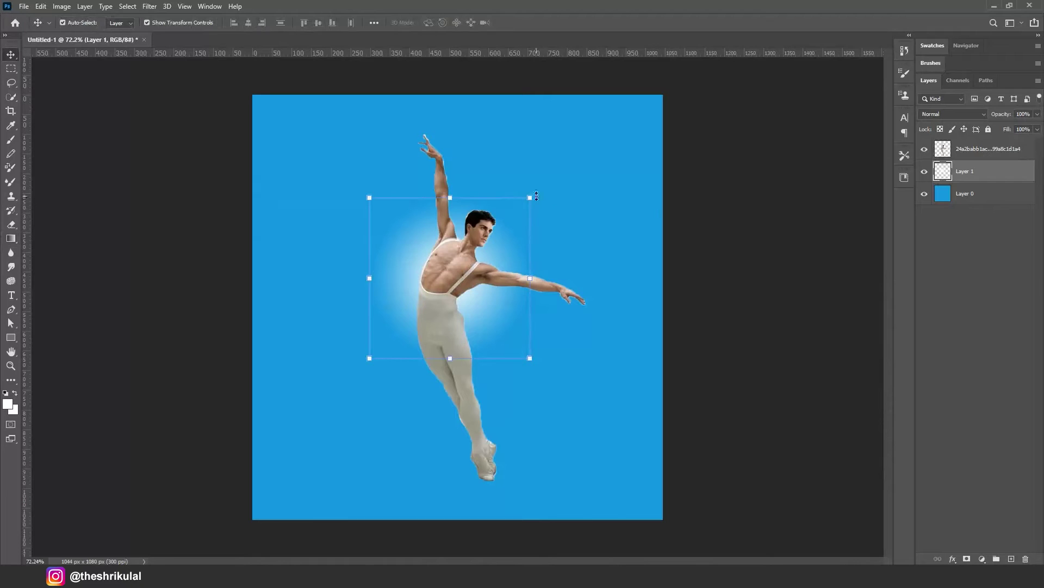
drag(531, 195, 747, 65)
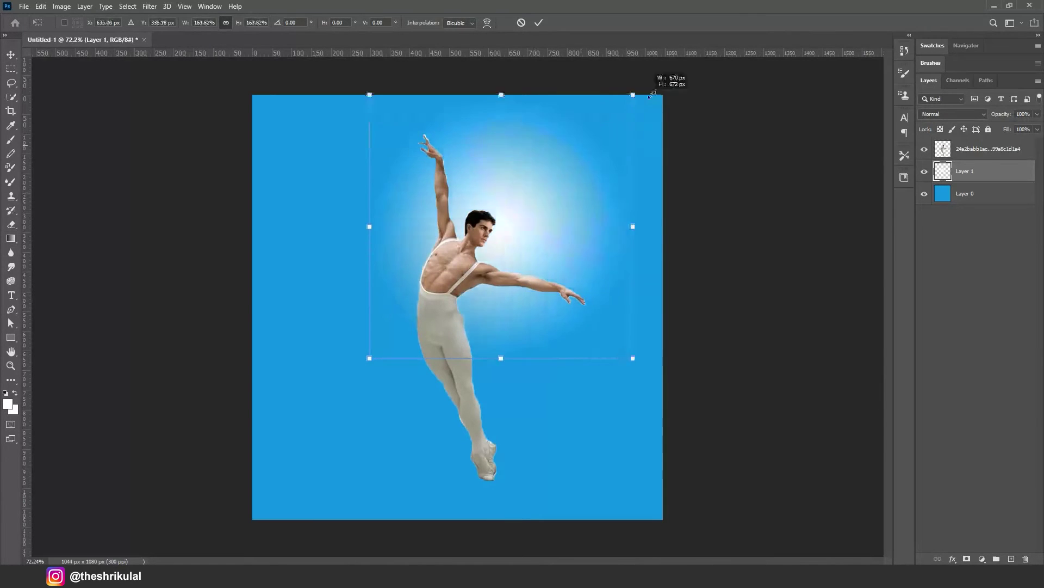
drag(584, 188, 489, 278)
mouse_move(652, 472)
mouse_down()
mouse_move(722, 521)
mouse_move(525, 396)
mouse_move(547, 403)
mouse_up()
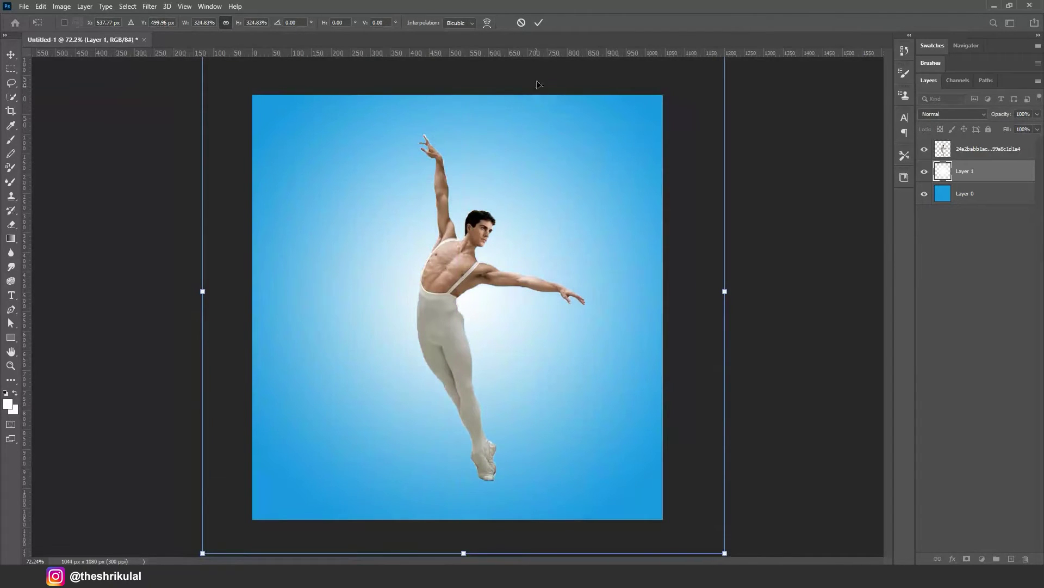
click(542, 25)
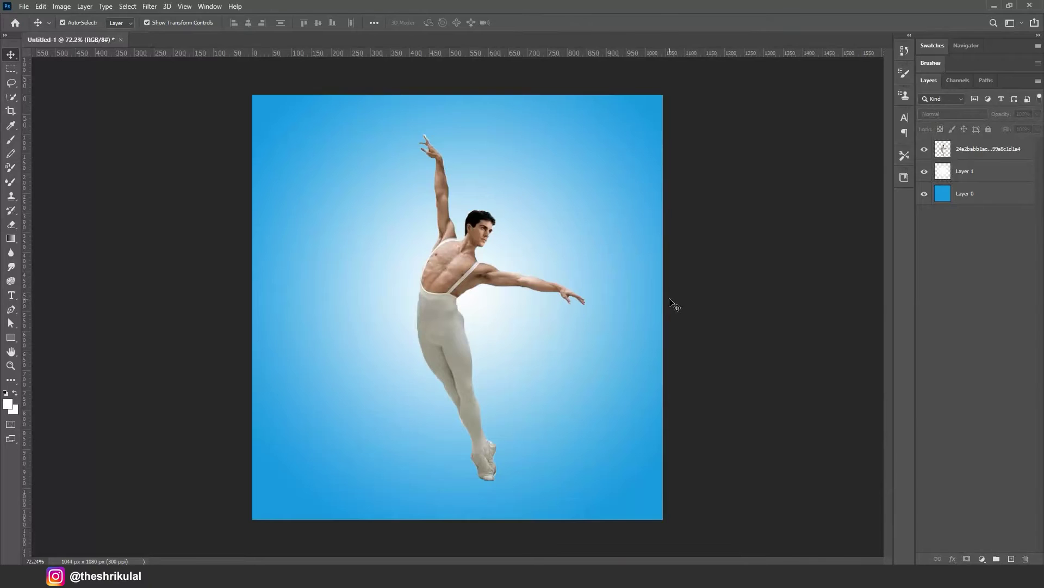
Copy a thin rectangular strip down the dancer's torso onto new Layer 2.
click(445, 276)
scroll(445, 276, up, 1)
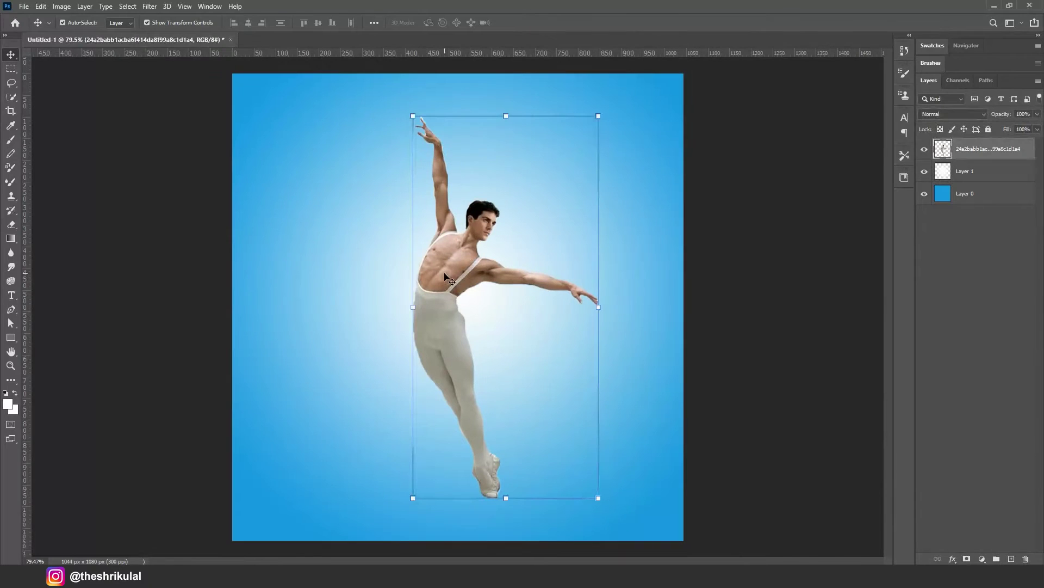
click(11, 69)
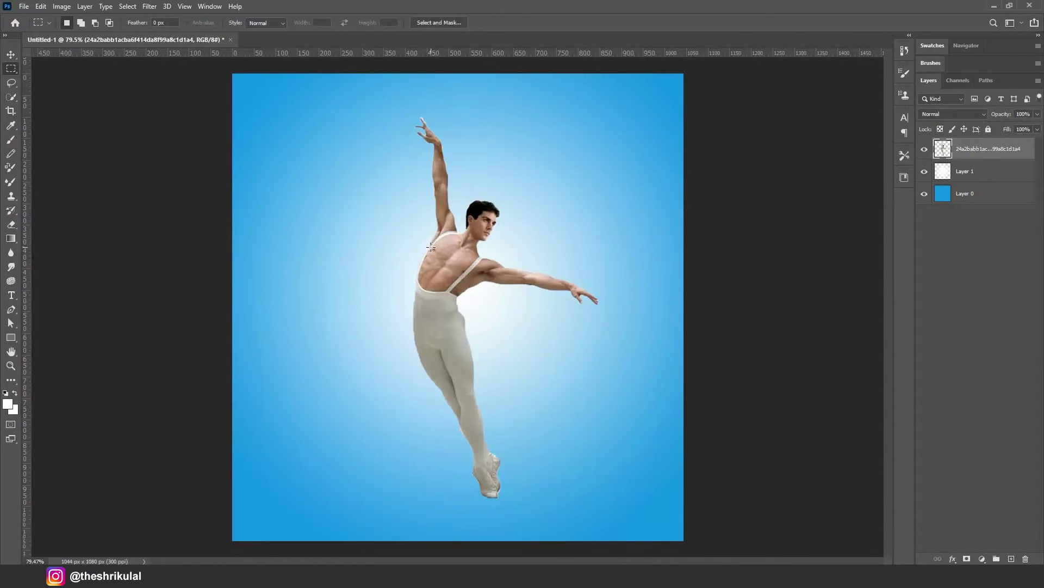
drag(430, 252, 428, 376)
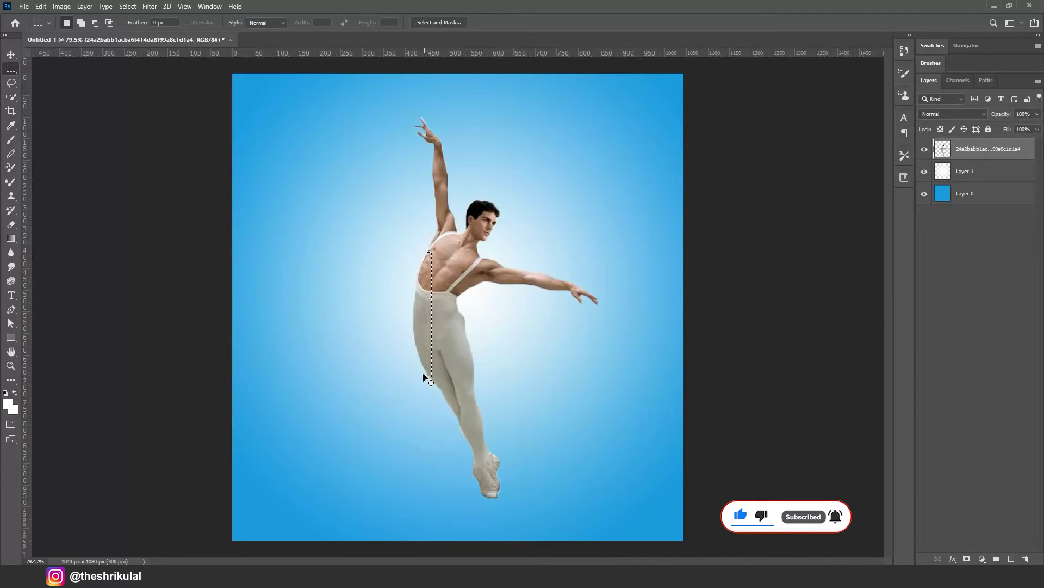
key(ctrl+j)
click(10, 54)
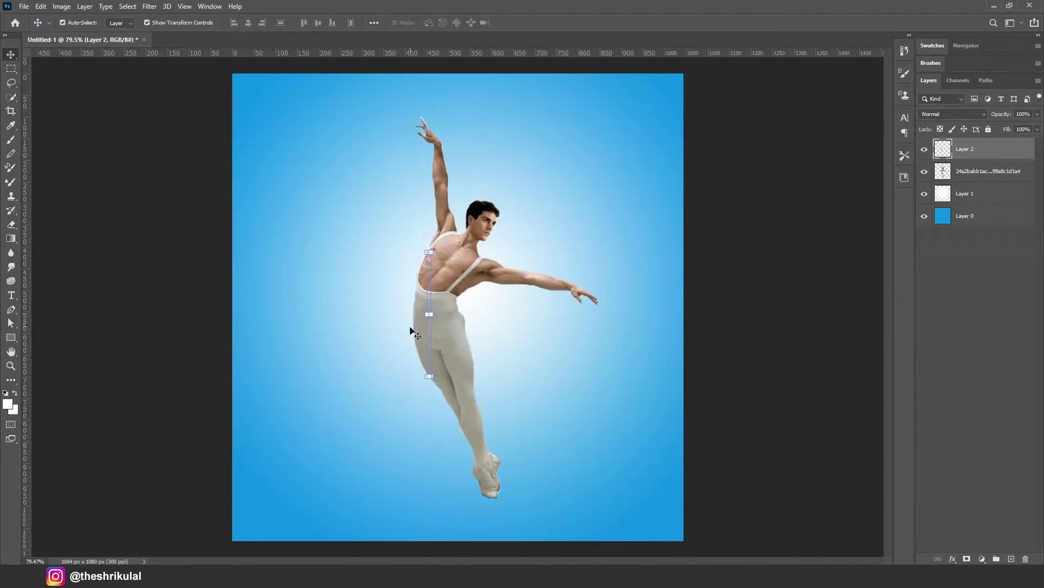
Stretch the copied strip across the full canvas width.
drag(434, 317, 684, 313)
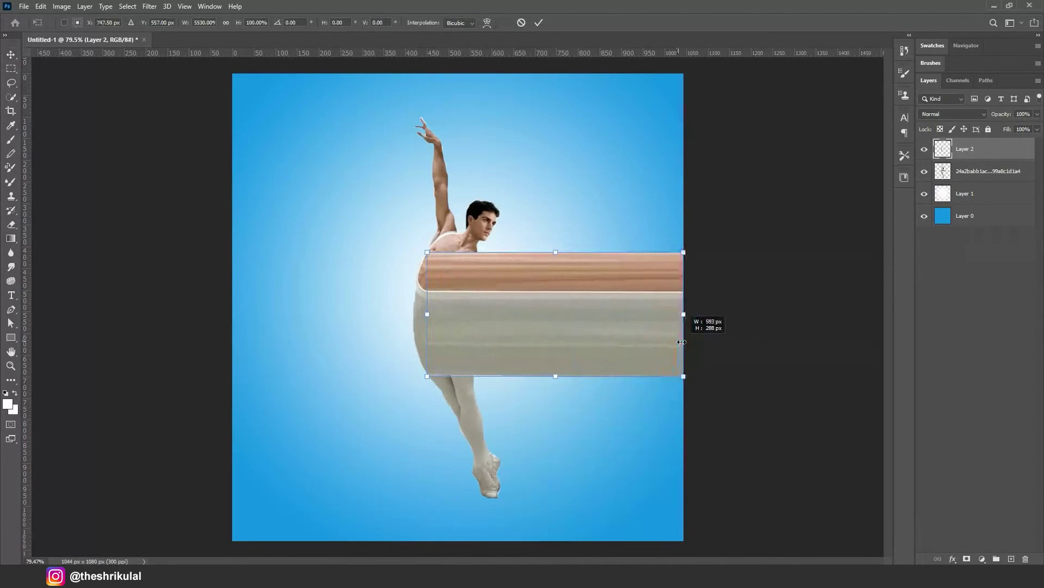
drag(429, 315, 232, 314)
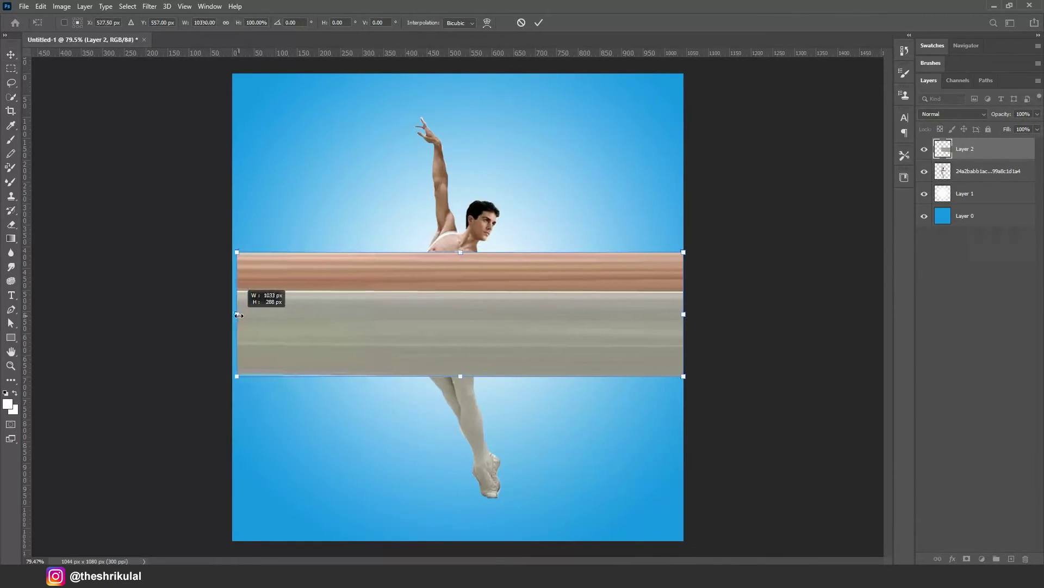
click(539, 23)
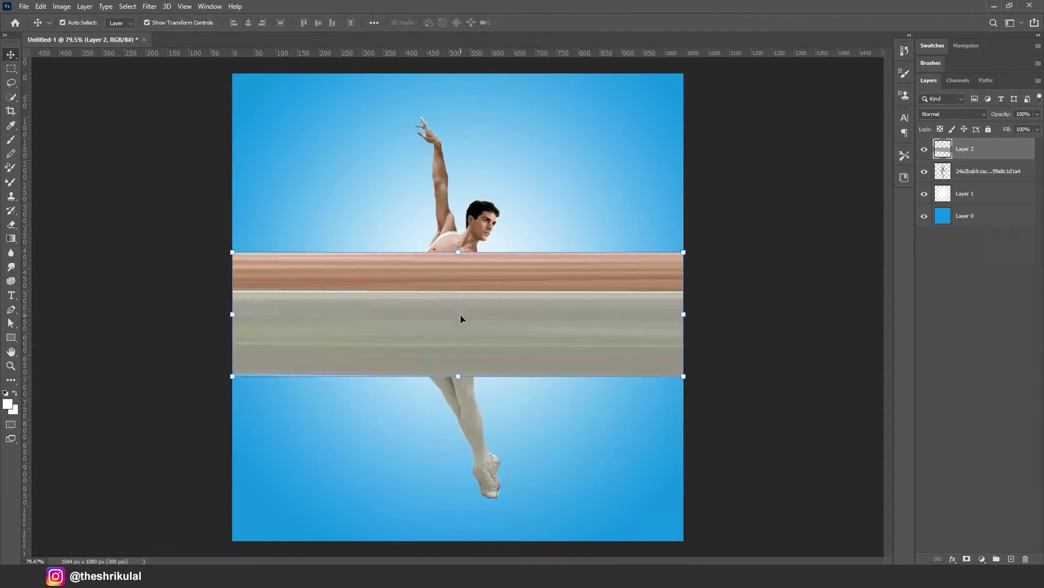
Apply Filter > Distort > Polar Coordinates (Rectangular to Polar) to curl the band into a ring.
click(150, 7)
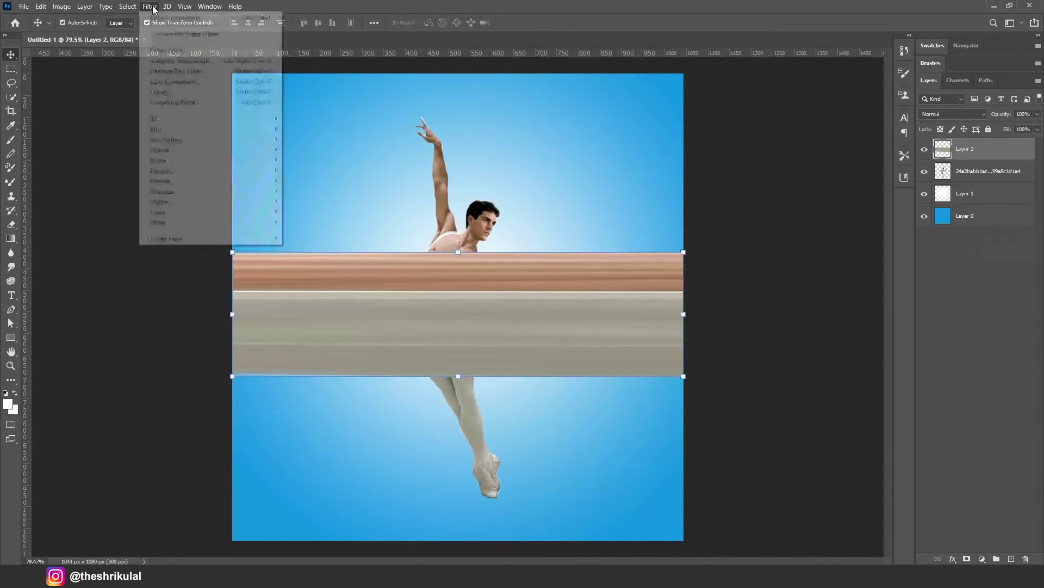
mouse_move(160, 150)
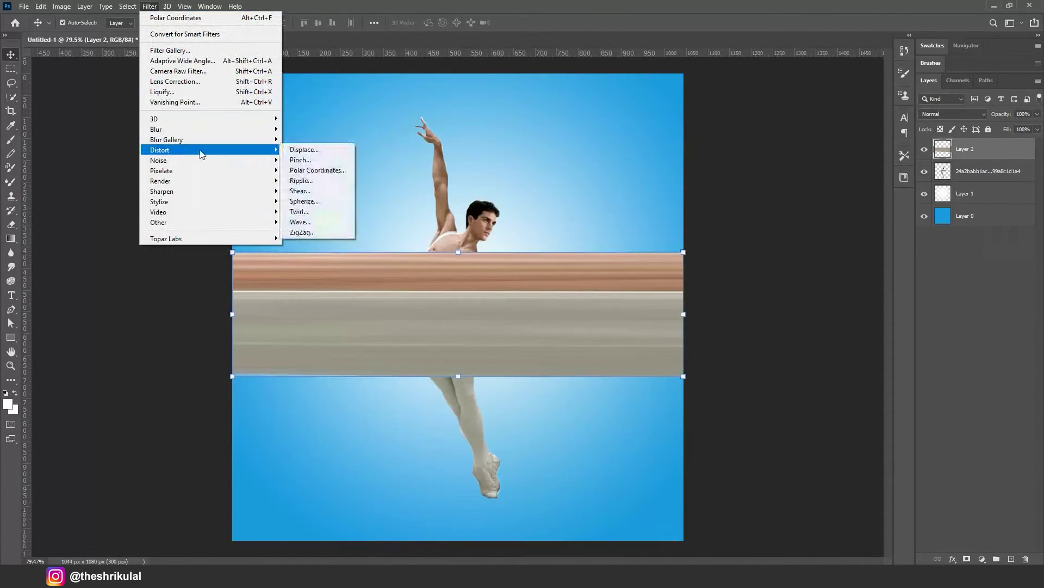
click(319, 170)
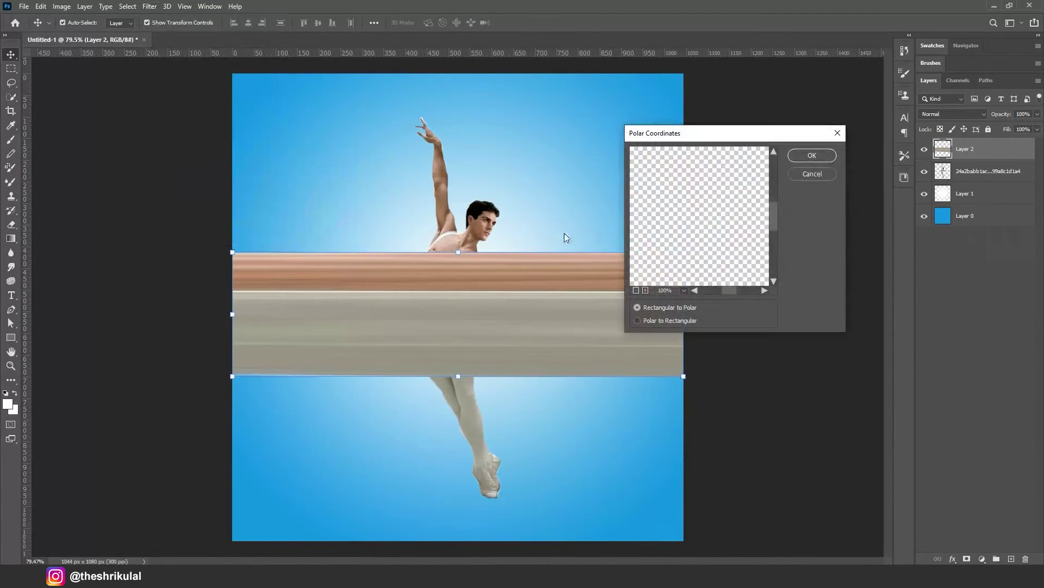
click(826, 155)
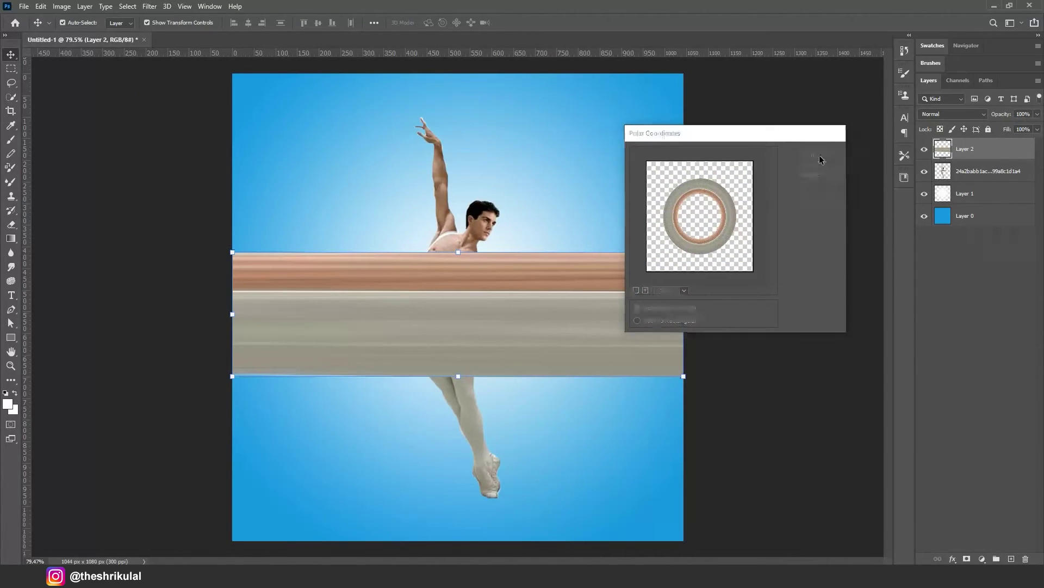
Scale the ring up about 121% and position it around the dancer's upper body.
drag(574, 259, 629, 250)
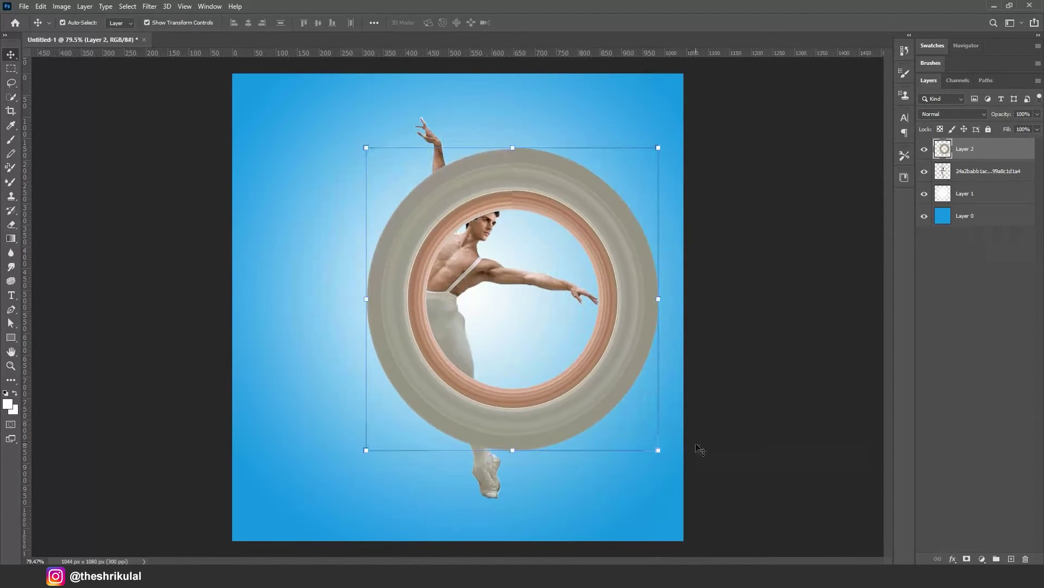
drag(658, 451, 721, 516)
mouse_move(654, 423)
mouse_down()
mouse_move(616, 373)
mouse_move(630, 397)
mouse_up()
drag(702, 121, 716, 106)
key(Return)
drag(608, 197, 612, 197)
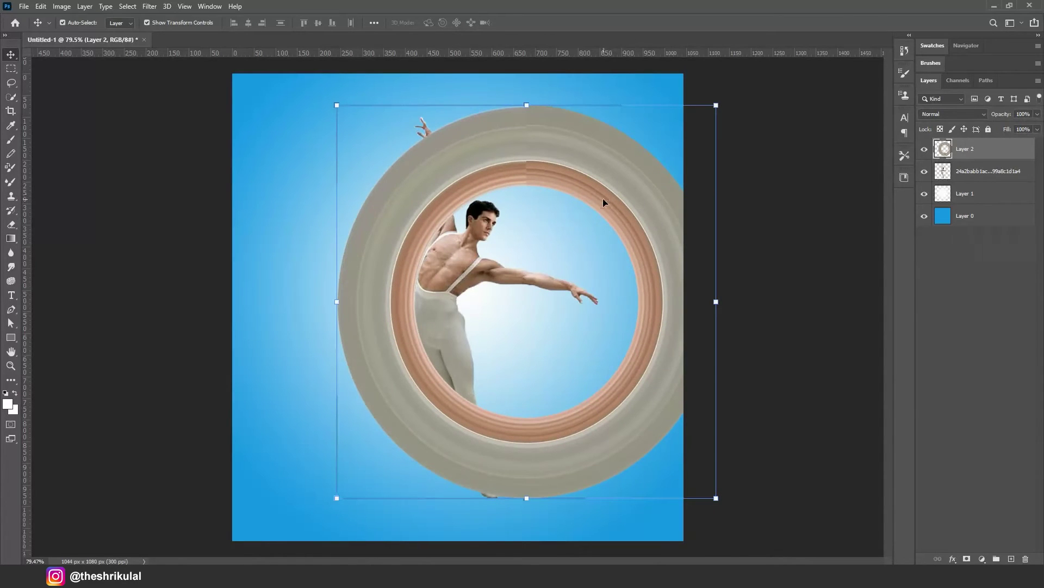
click(840, 149)
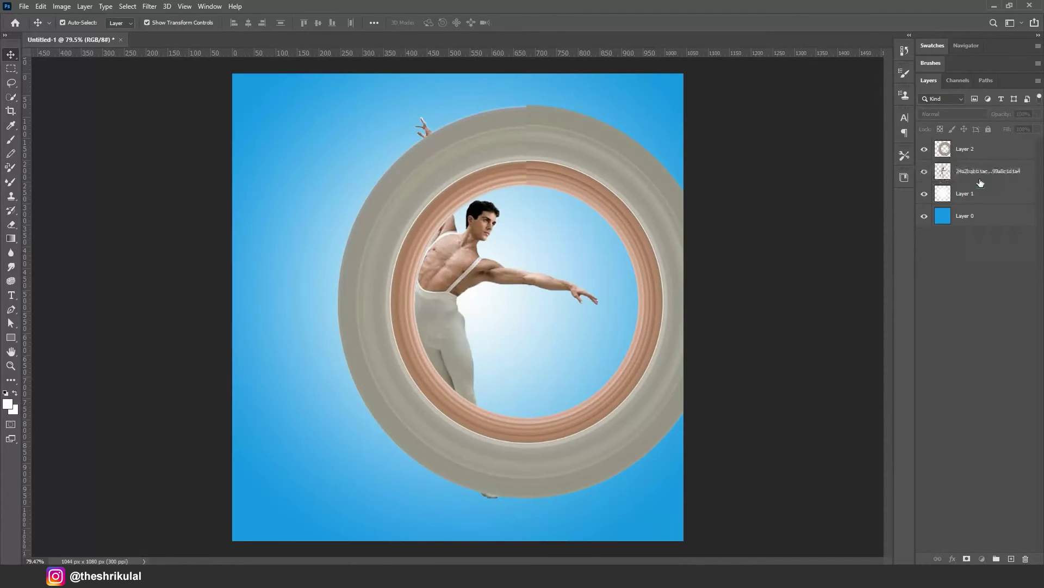
Move Layer 2 beneath the dancer and erase the ring's right side, leaving the left arc.
drag(979, 156, 980, 183)
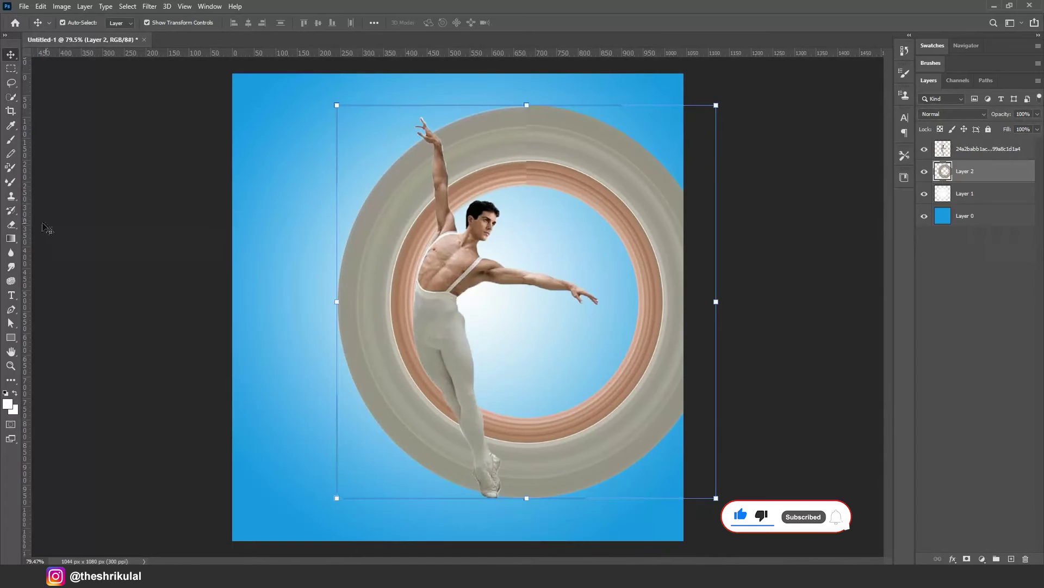
click(11, 224)
mouse_move(454, 179)
mouse_down()
mouse_move(431, 110)
mouse_move(460, 128)
mouse_move(473, 198)
mouse_up()
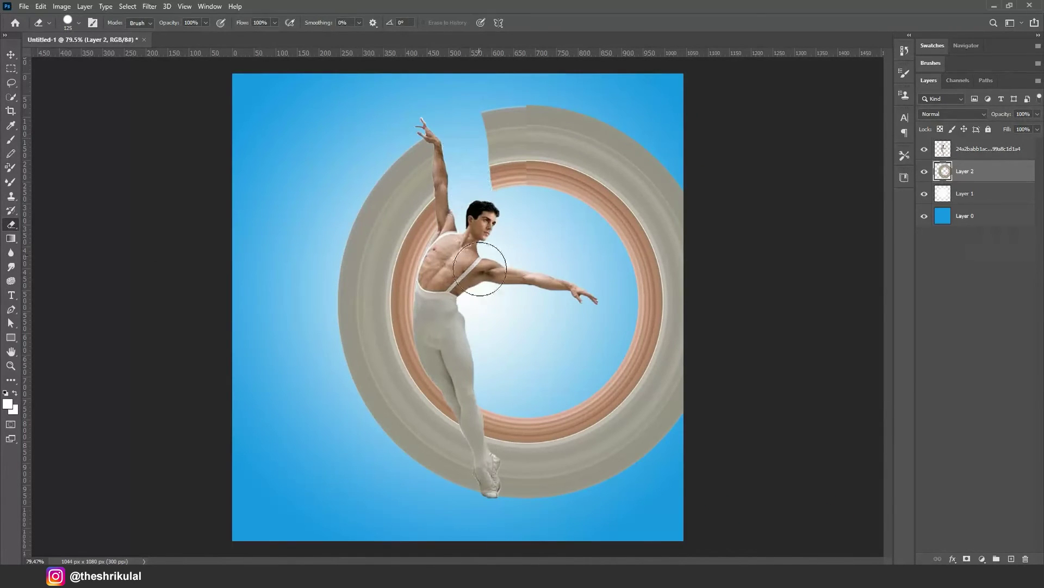
mouse_move(495, 390)
mouse_down()
mouse_move(501, 431)
mouse_move(541, 478)
mouse_move(585, 468)
mouse_move(623, 478)
mouse_move(669, 223)
mouse_move(630, 265)
mouse_move(566, 105)
mouse_move(531, 112)
mouse_move(512, 163)
mouse_up()
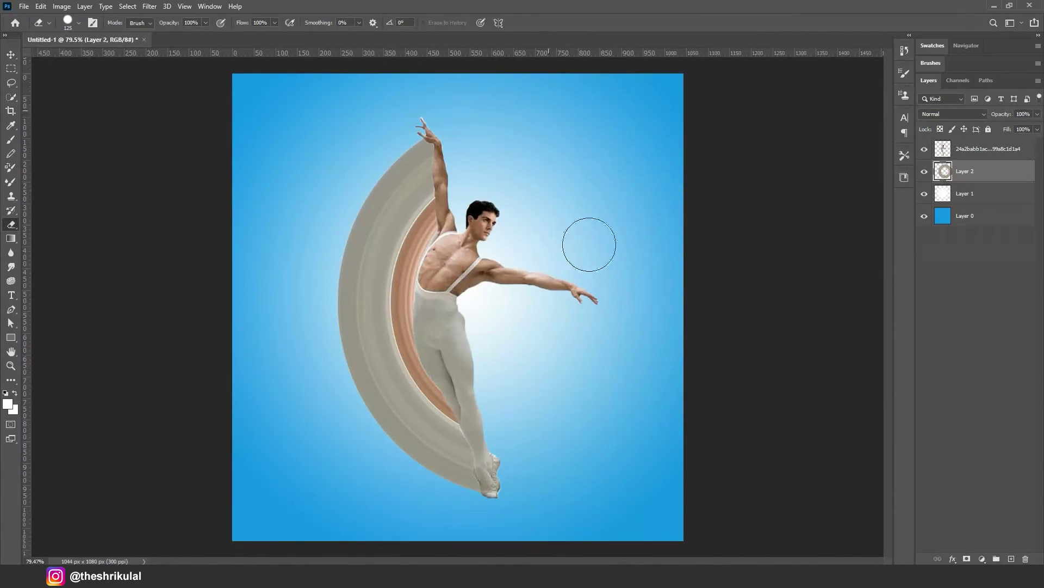
click(12, 56)
click(116, 154)
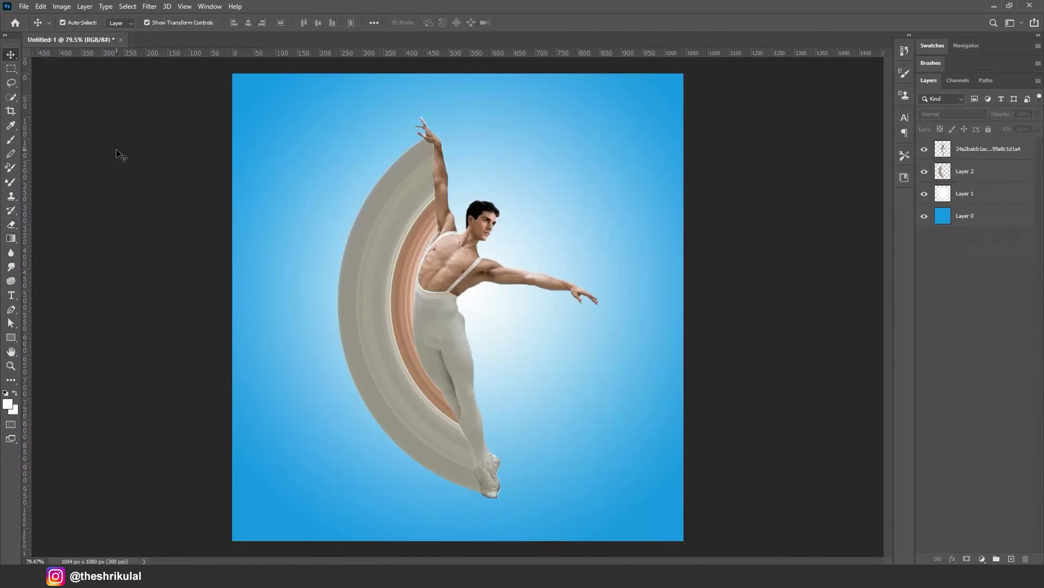
On new Layer 3, paint a soft black (#000000) brush dab below the dancer's feet.
click(1012, 558)
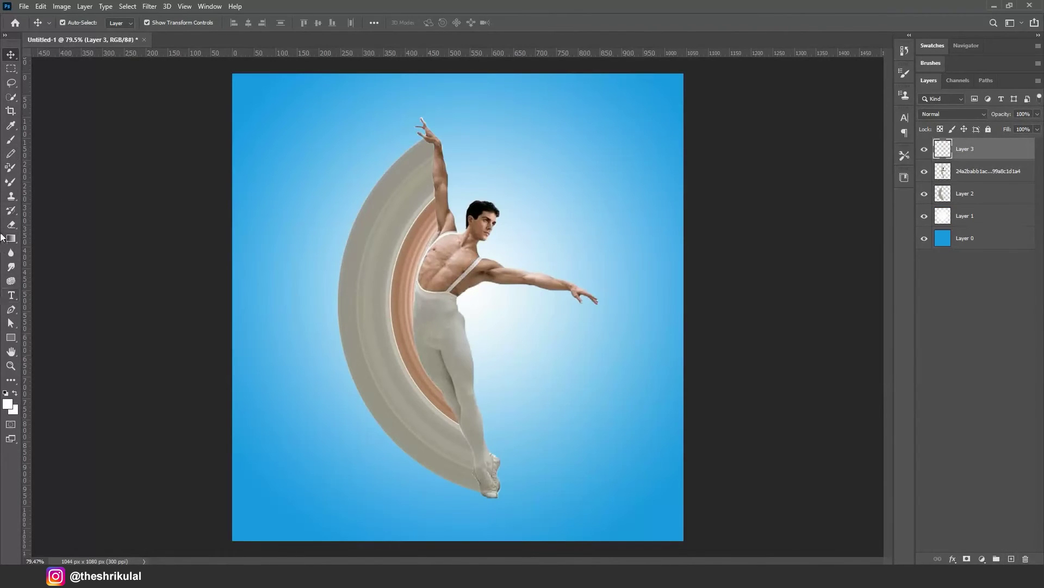
click(11, 141)
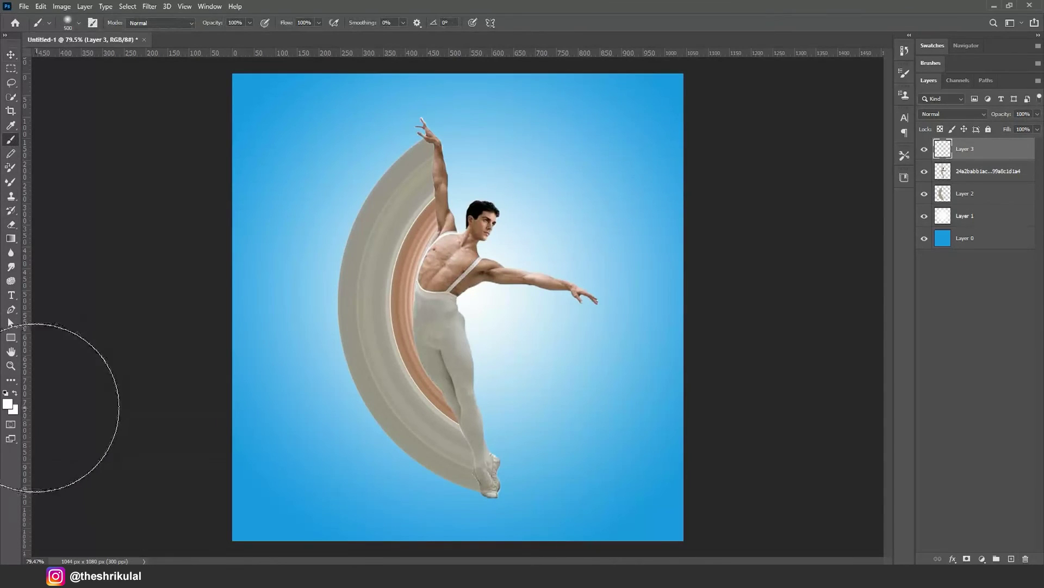
click(8, 405)
text(000000)
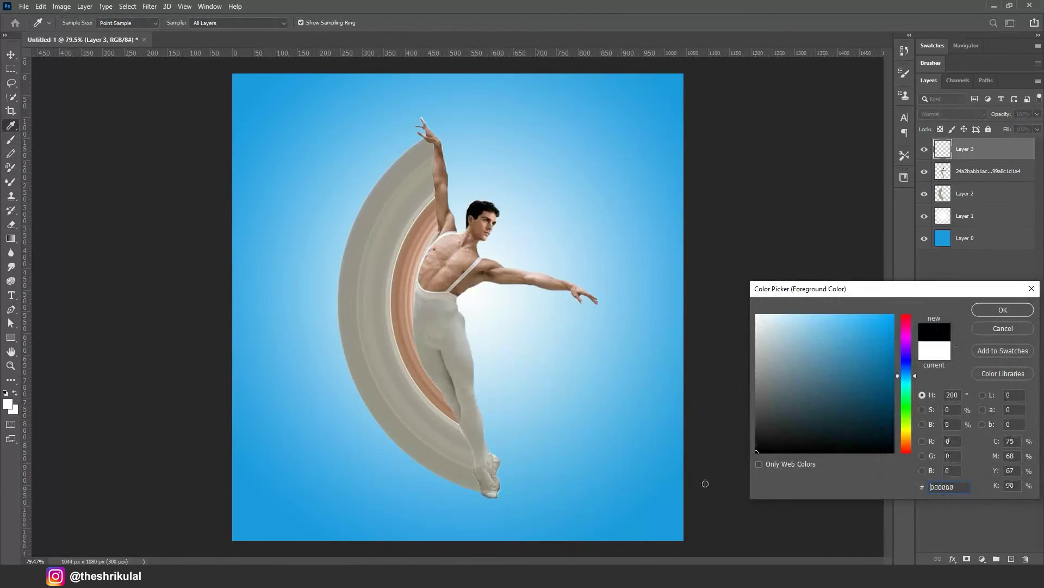
click(993, 308)
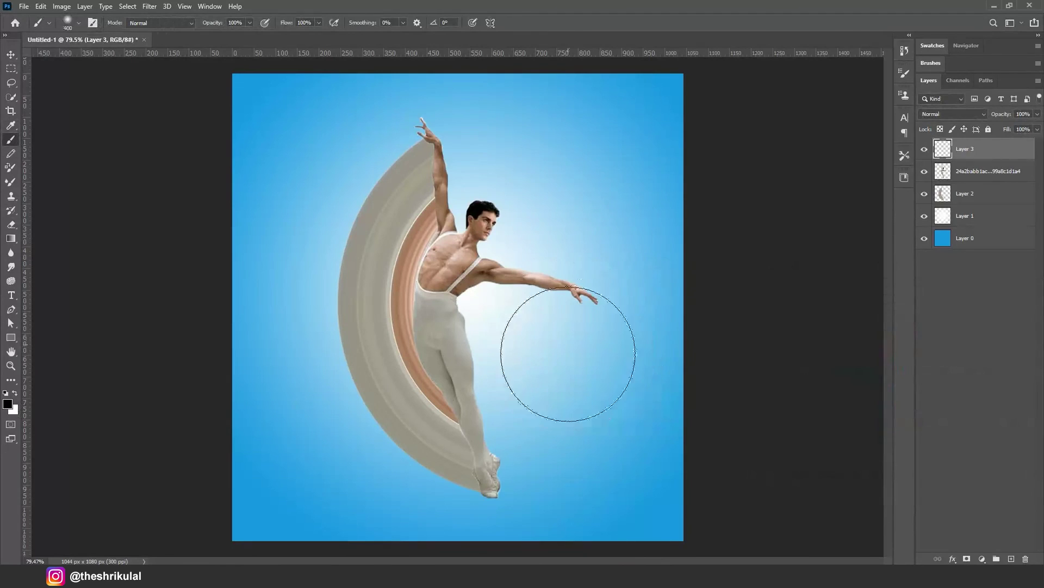
click(494, 515)
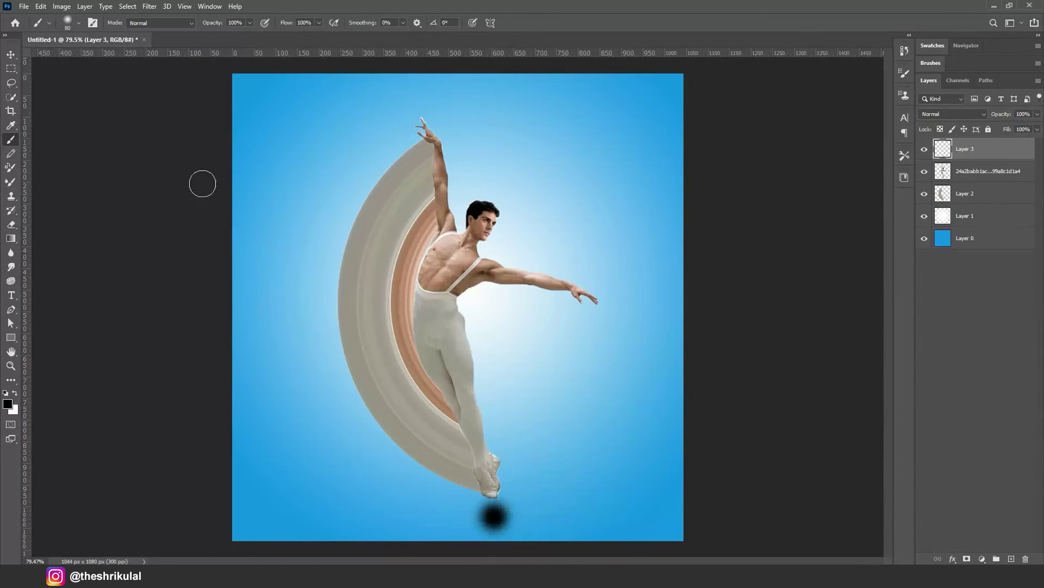
Stretch the black dab into a wide flat shadow under the feet and lower Layer 3's opacity.
click(11, 55)
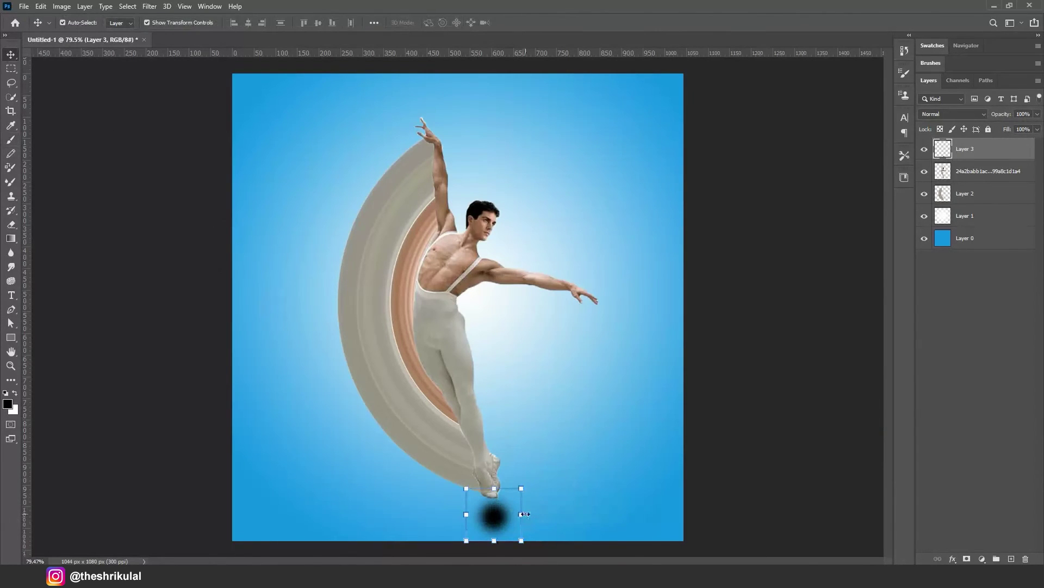
drag(524, 513, 743, 514)
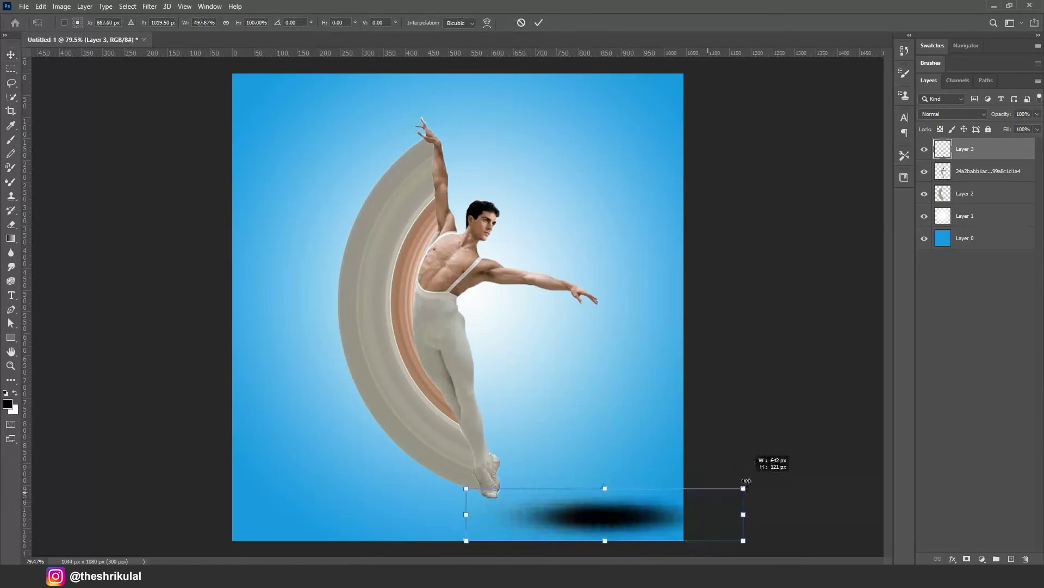
drag(630, 508, 519, 507)
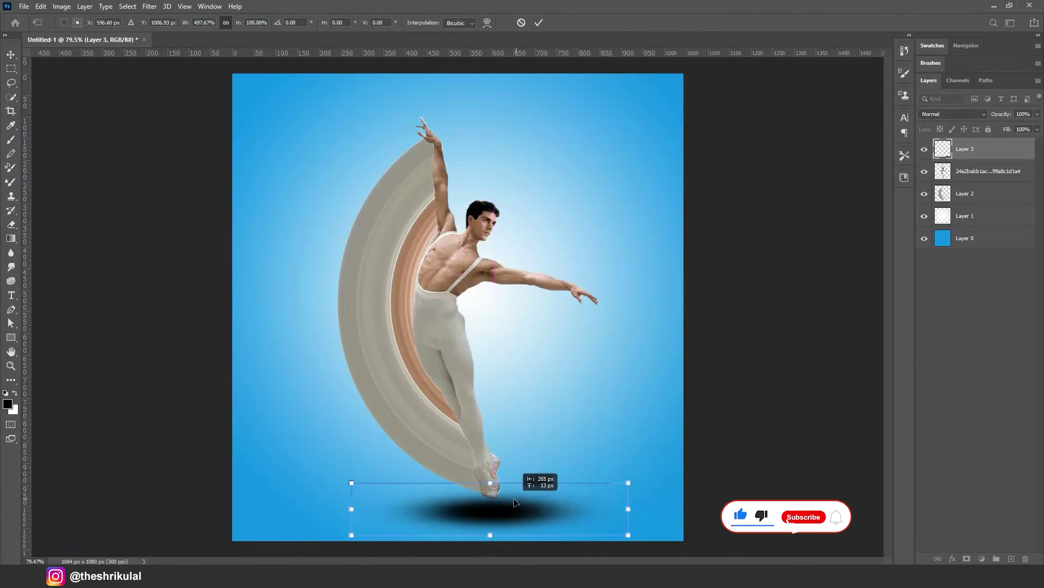
mouse_move(634, 512)
mouse_down()
mouse_move(787, 508)
mouse_move(584, 512)
mouse_up()
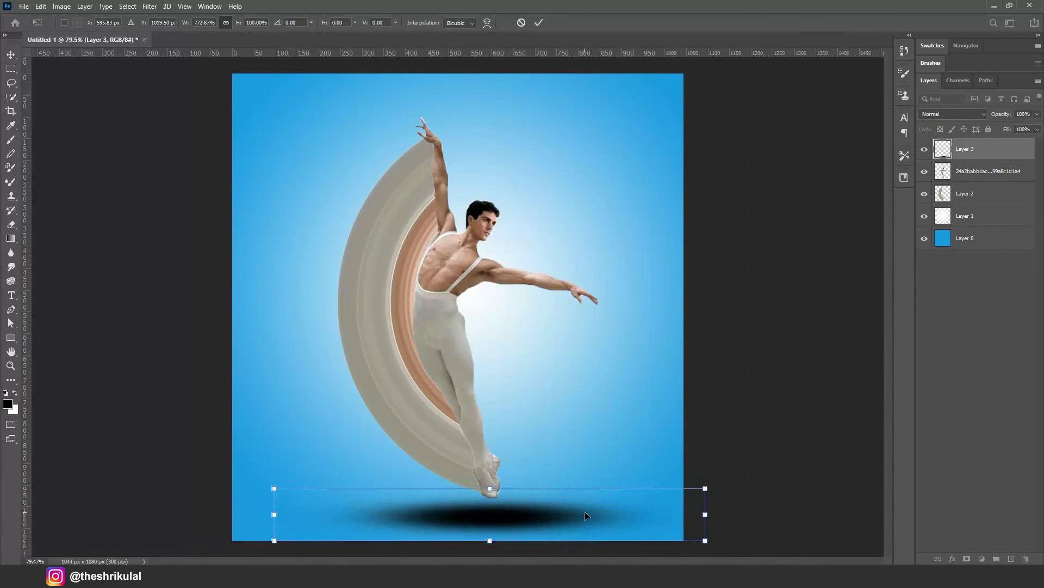
click(539, 23)
drag(540, 515, 534, 515)
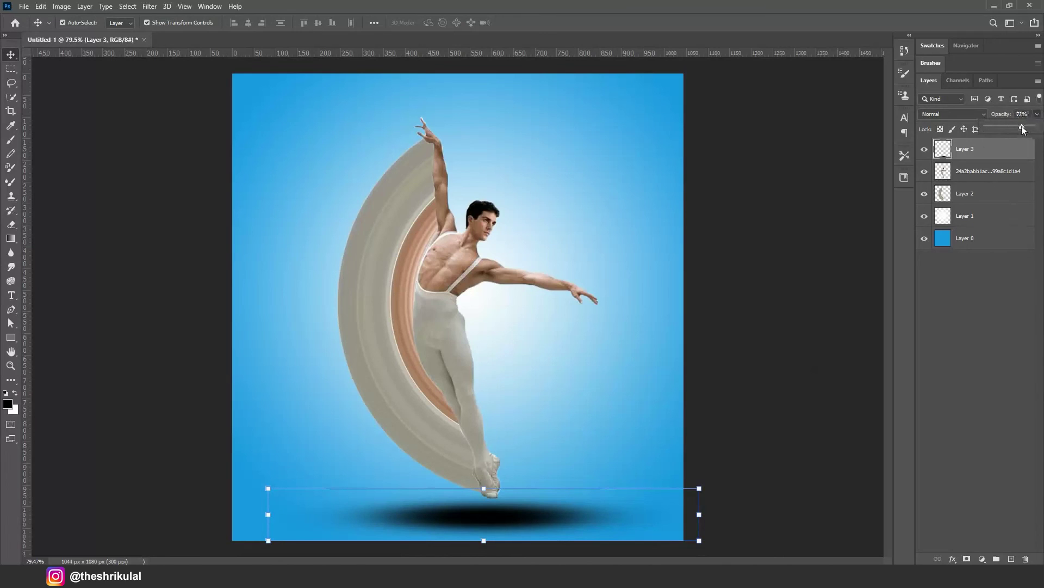
drag(1010, 131, 1008, 132)
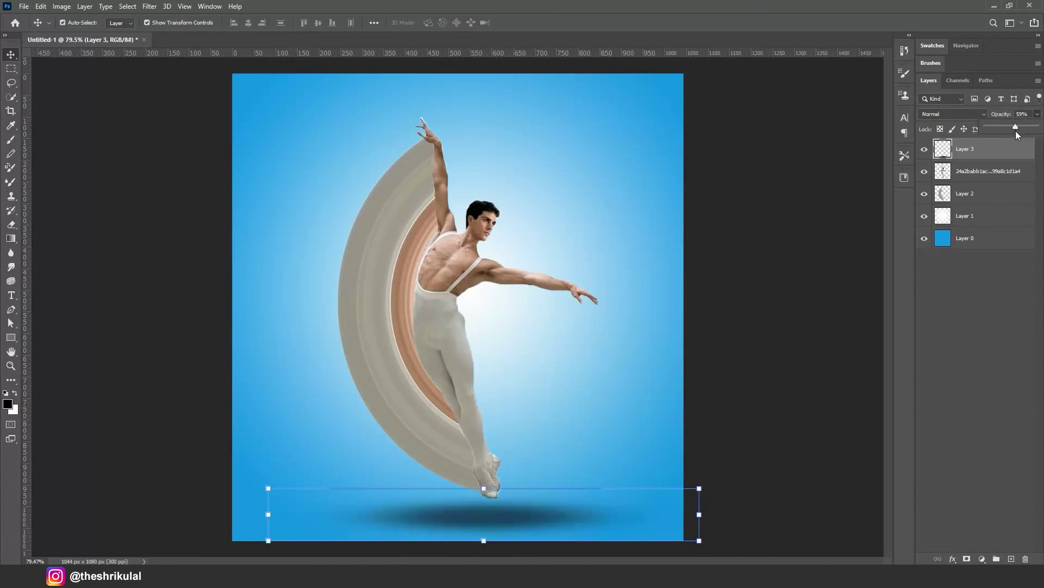
click(838, 232)
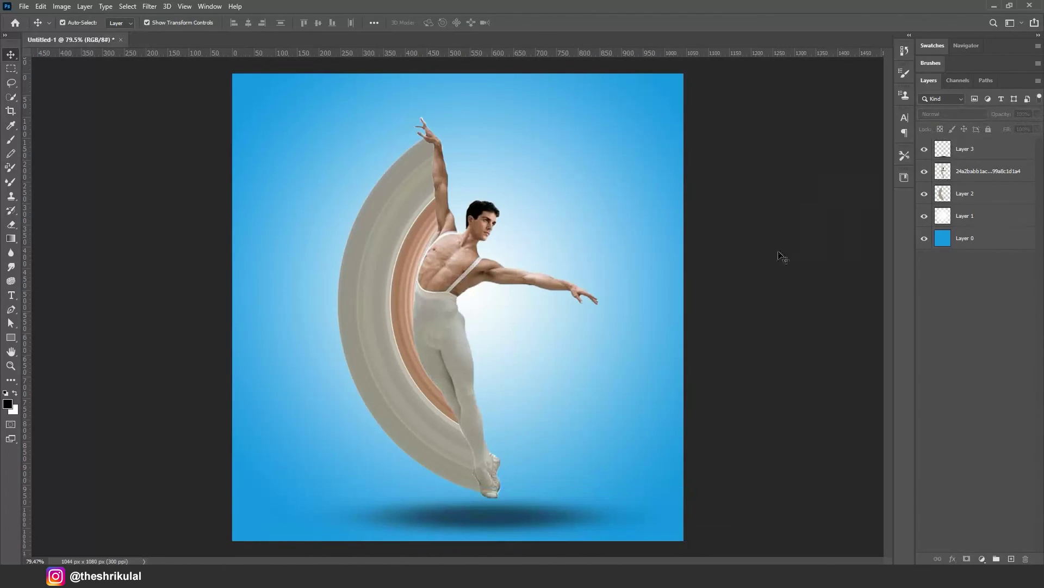
key(ctrl+minus)
key(ctrl+0)
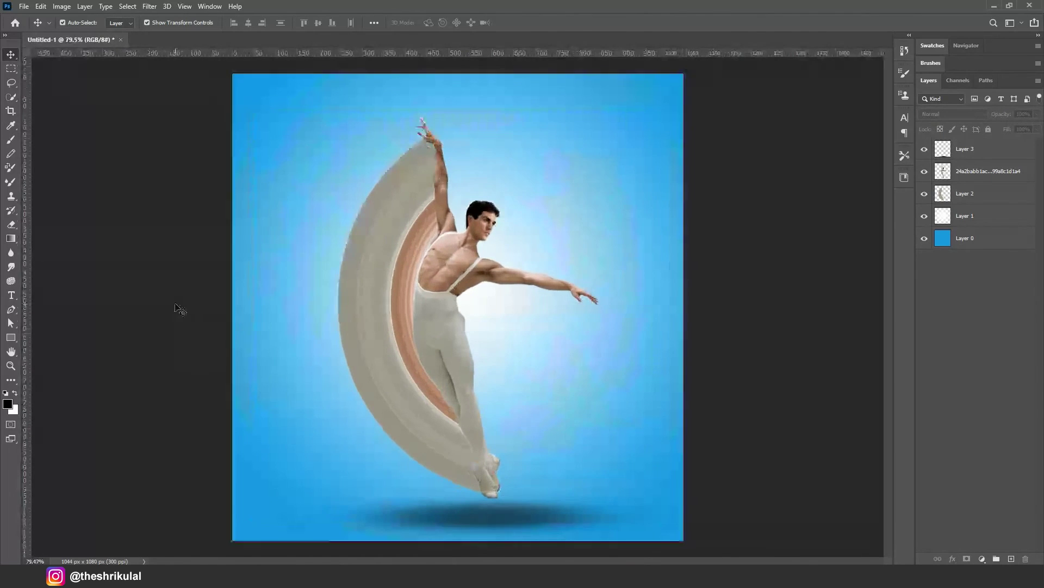